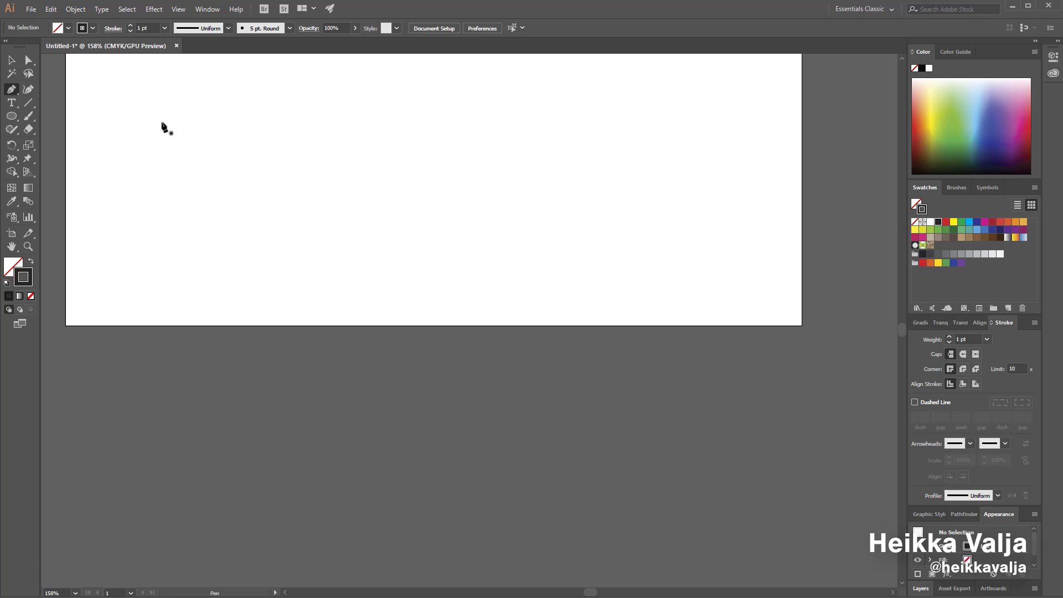
Draw the left half of a heart about 18.6 mm wide and 28.5 mm tall with the Pen tool
left_click(163, 122)
left_click_drag(122, 100, 100, 112)
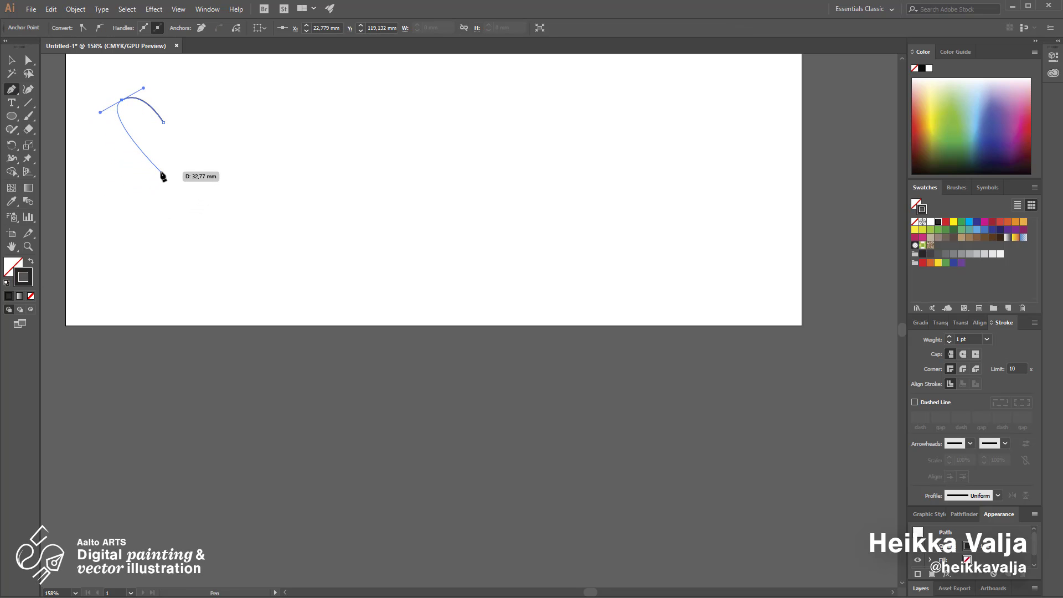
left_click(163, 168)
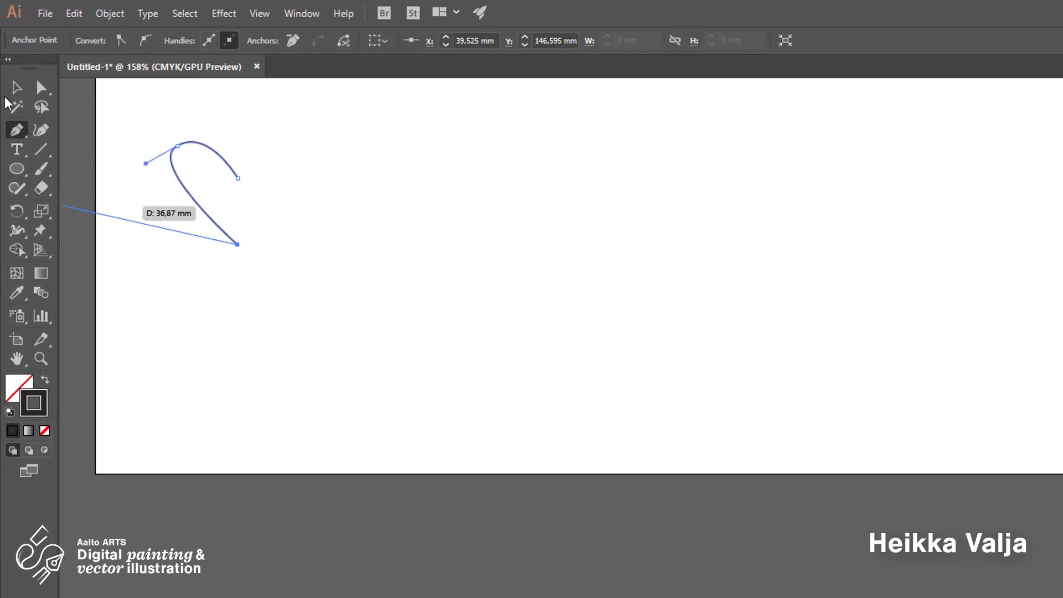
Duplicate the half-heart path slightly to its right and reflect the copy across the vertical axis
left_click(15, 79)
left_click_drag(212, 150, 253, 151)
right_click(254, 150)
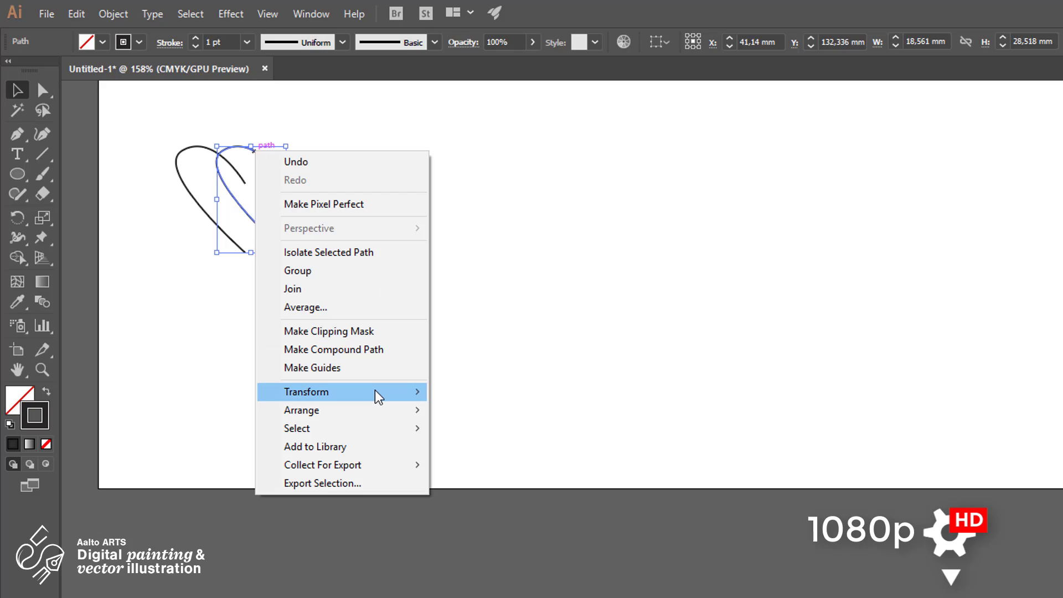
mouse_move(375, 391)
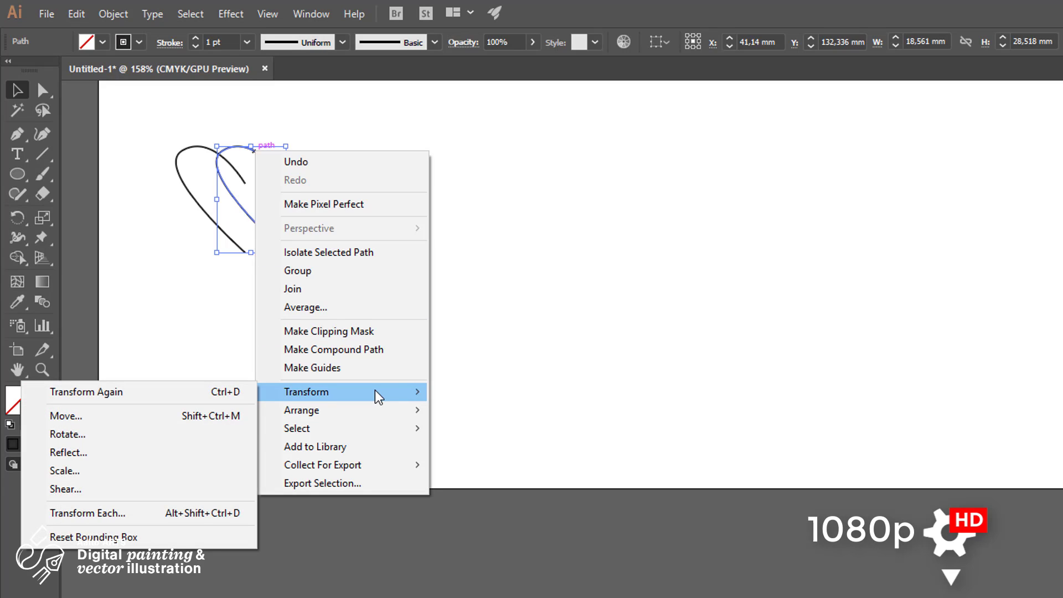
left_click(217, 456)
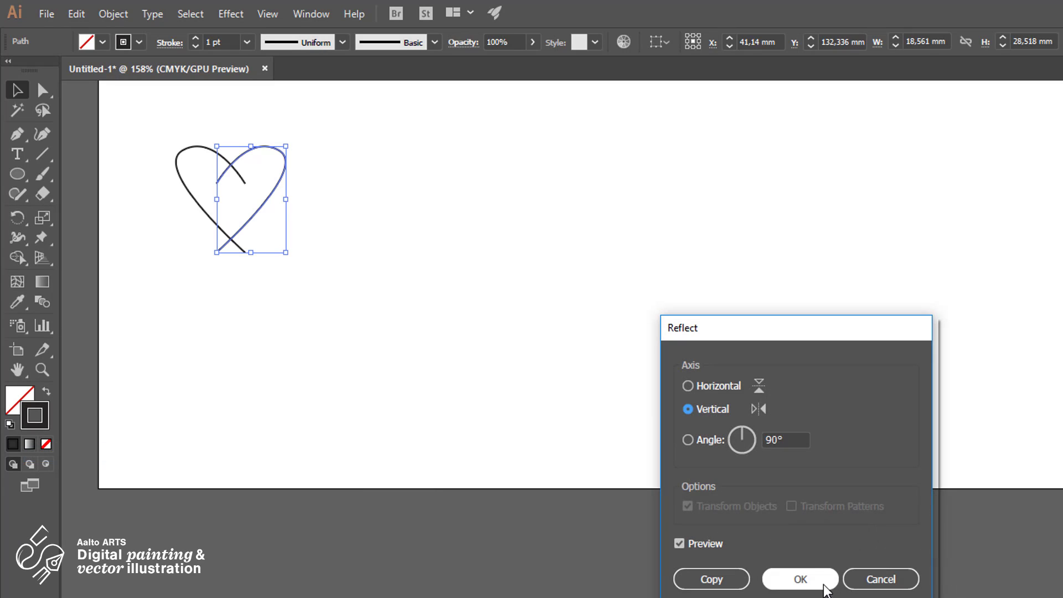
left_click(807, 577)
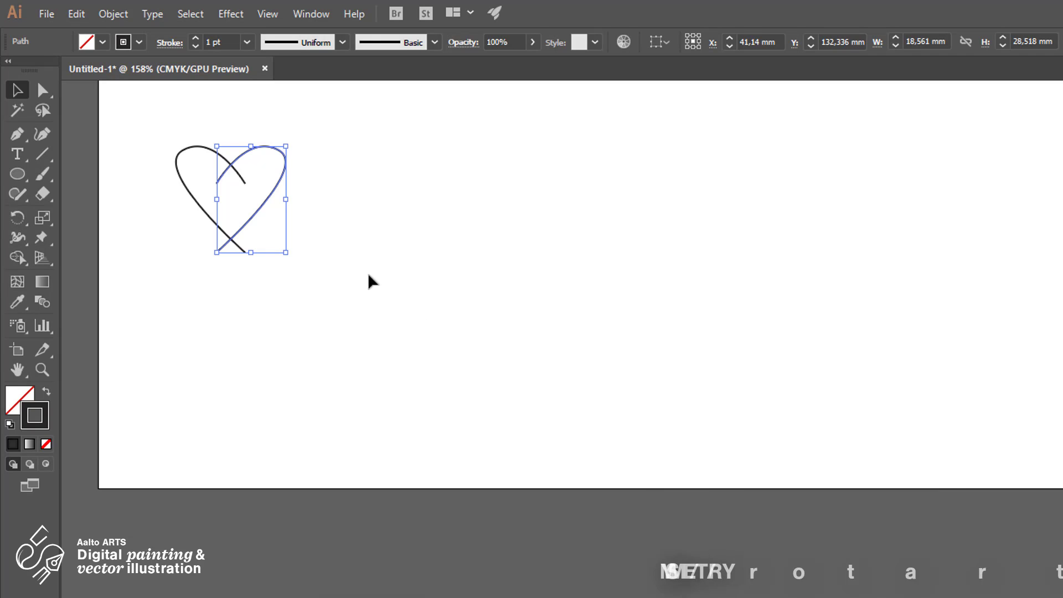
Move the mirrored half so its ends meet the original half, and join both endpoint pairs into a closed heart
left_click(198, 193)
left_click_drag(215, 180, 253, 201)
key("a")
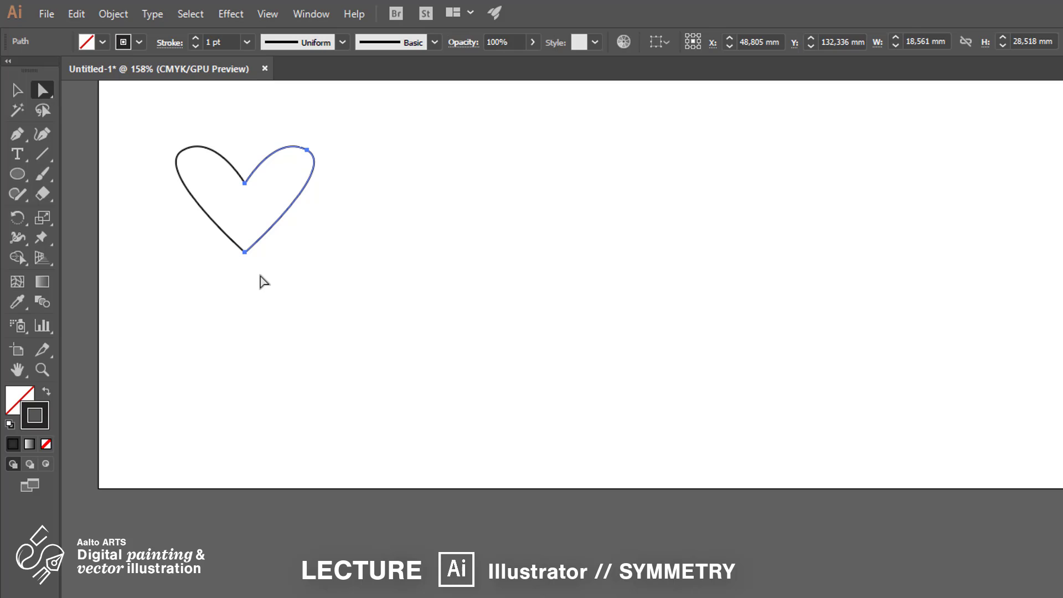
left_click_drag(230, 240, 230, 238)
key("ctrl+j")
left_click_drag(254, 194, 235, 170)
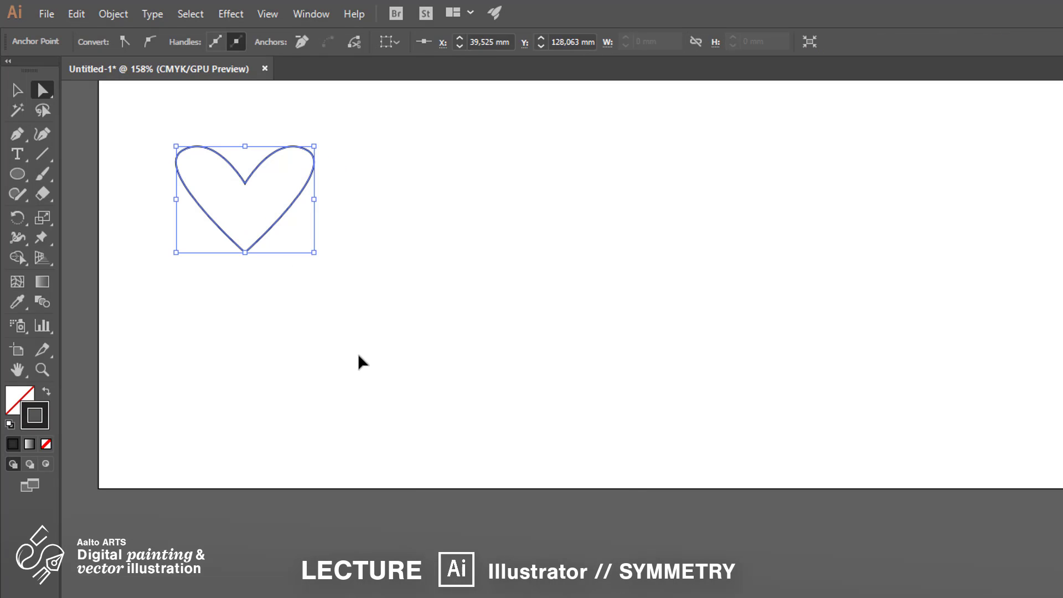
key("ctrl+j")
left_click(436, 448)
Draw an open rounded-corner curve about 15.6 mm wide and 16.4 mm tall beside the heart with the Pen tool
key("p")
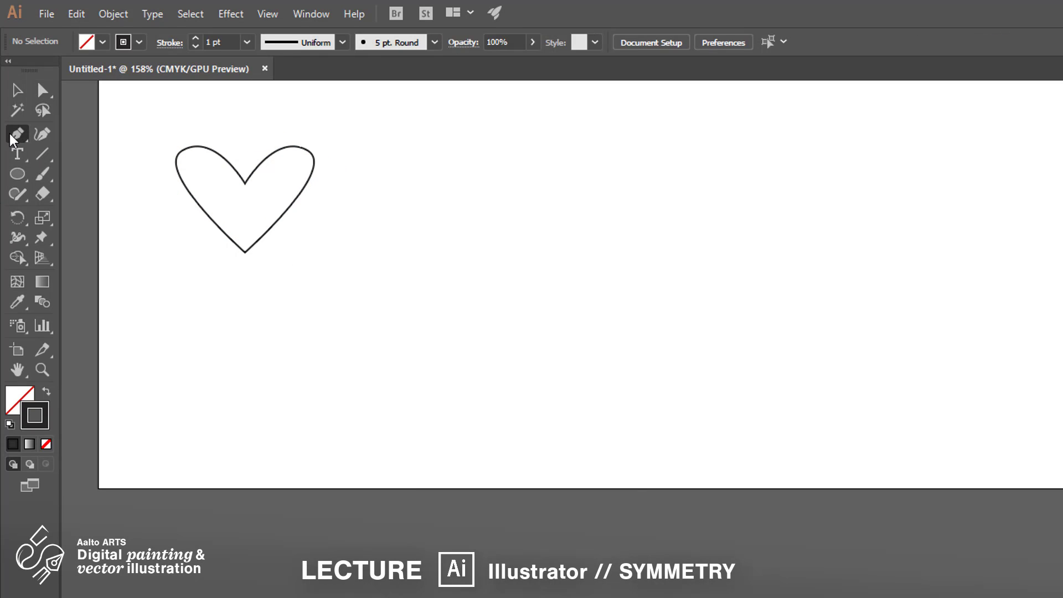
left_click(417, 173)
left_click_drag(363, 223, 392, 321)
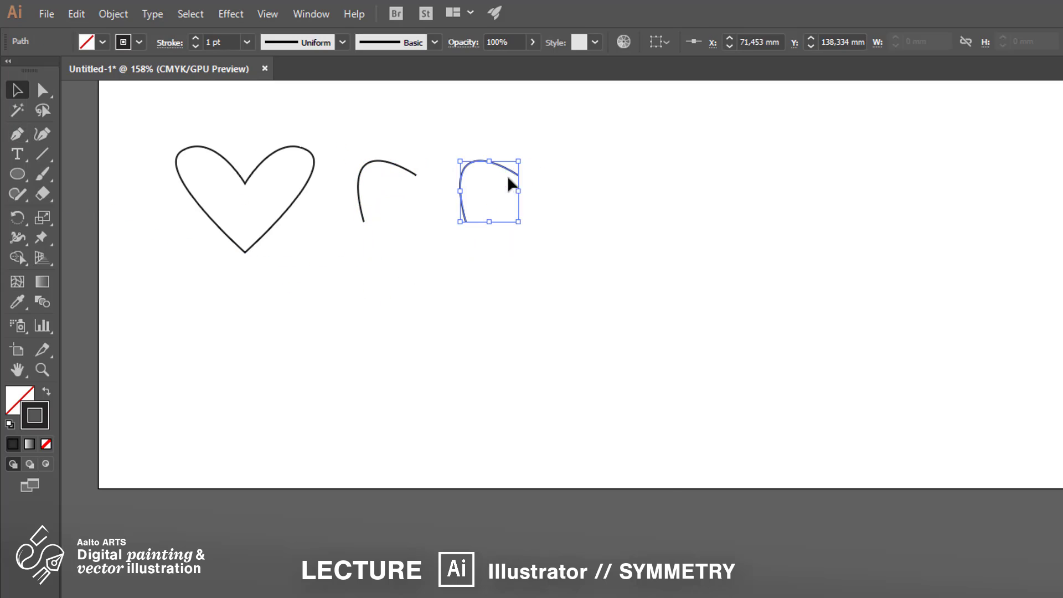
Reflect the duplicated corner curve across the vertical axis
right_click(515, 167)
mouse_move(552, 408)
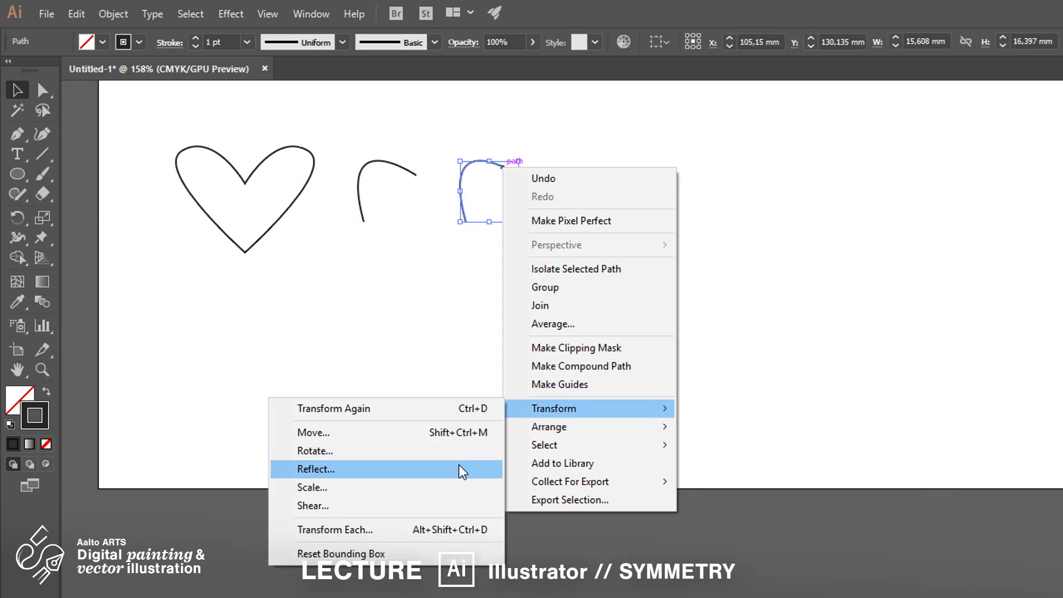
left_click(460, 470)
key("Return")
Align the mirrored corner curve with the original one and join their upper ends at the middle
left_click_drag(460, 175, 438, 187)
key("a")
key("ctrl+j")
left_click(442, 162)
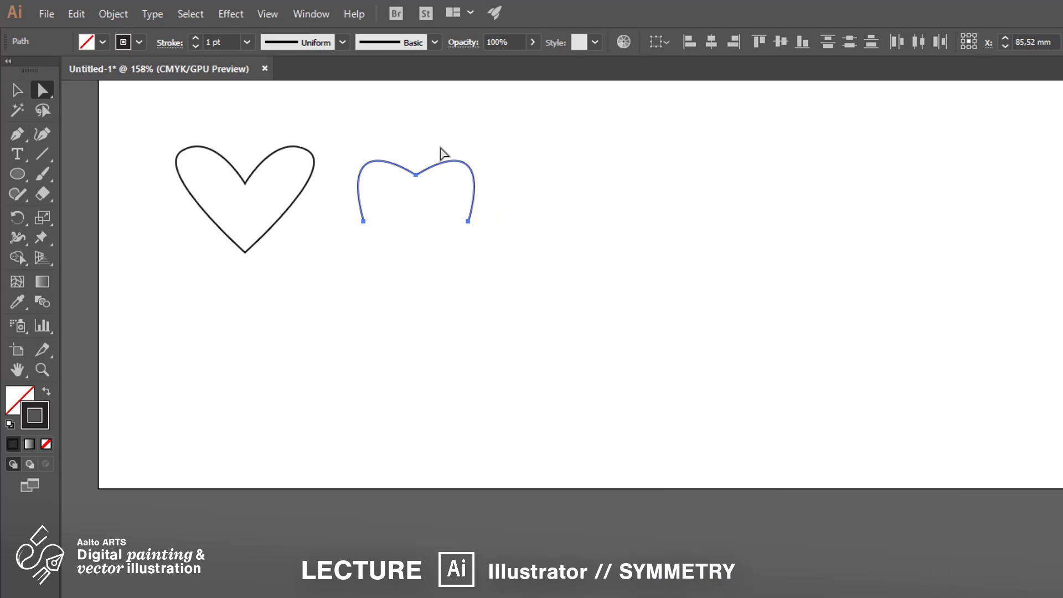
Duplicate the joined double curve downward and reflect the copy across the horizontal axis
left_click_drag(344, 206, 515, 249)
key("v")
left_click_drag(424, 170, 425, 227)
right_click(424, 226)
mouse_move(493, 467)
left_click(372, 529)
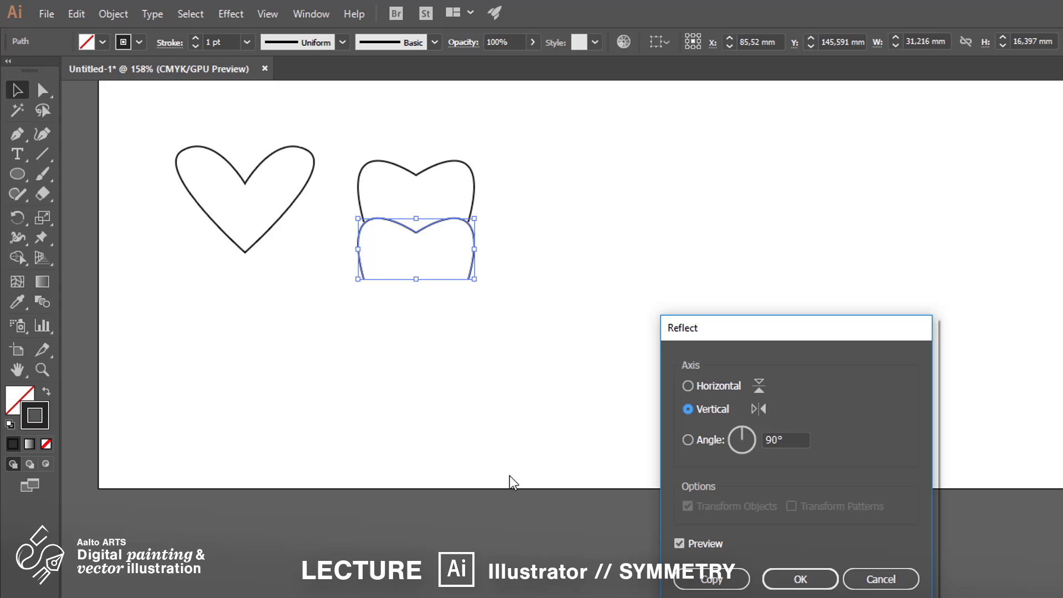
left_click(723, 387)
left_click(800, 579)
Align the flipped copy with the upper double curve and join the side endpoints into a closed four-lobed shape
left_click(457, 323)
left_click_drag(446, 275, 446, 297)
left_click_drag(469, 240, 468, 222)
key("a")
left_click_drag(345, 206, 494, 248)
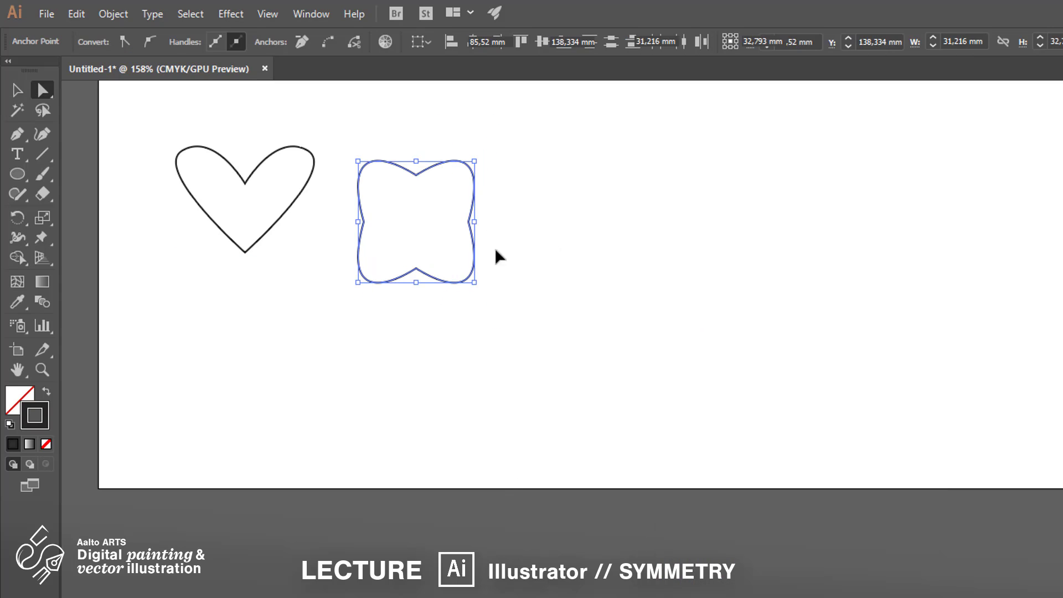
left_click(557, 258)
Move the four-lobed shape up about 12 mm beside the heart
key("v")
left_click_drag(427, 280, 418, 236)
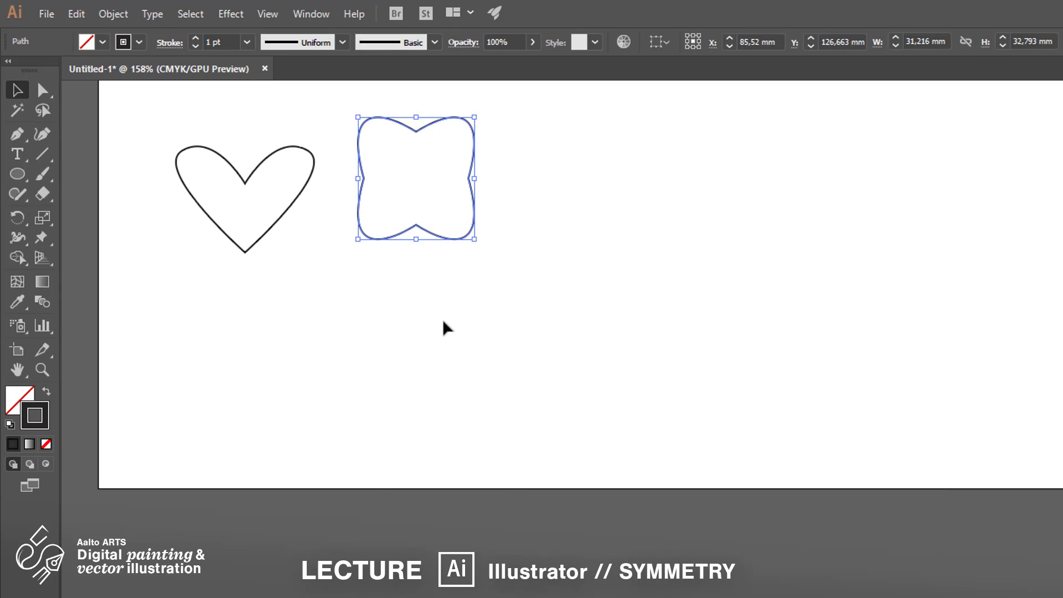
left_click(443, 321)
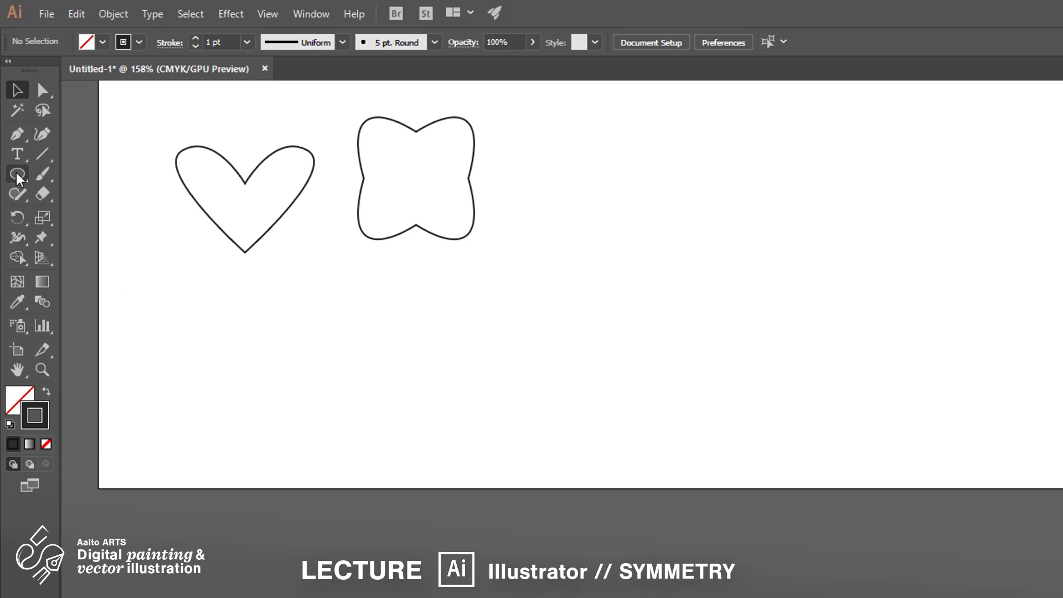
Draw an upright eight-pointed star about 41.4 mm wide below the heart
left_click_drag(18, 179, 144, 253)
left_click_drag(243, 355, 262, 405)
key("Up")
key("shift")
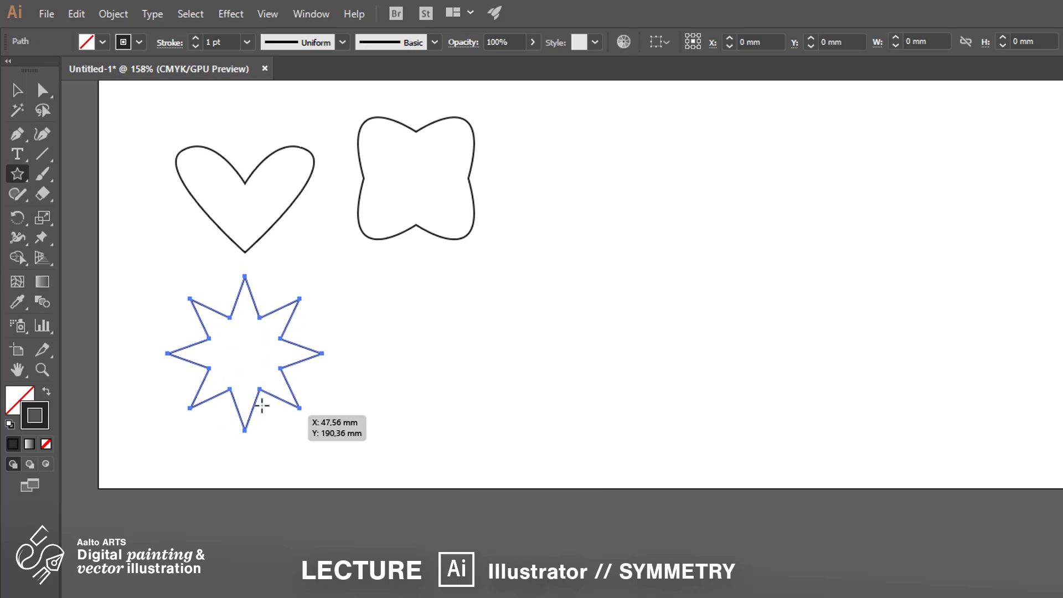
Draw a circle about 24.1 mm in diameter from the star's center
left_click(25, 172)
left_click(110, 214)
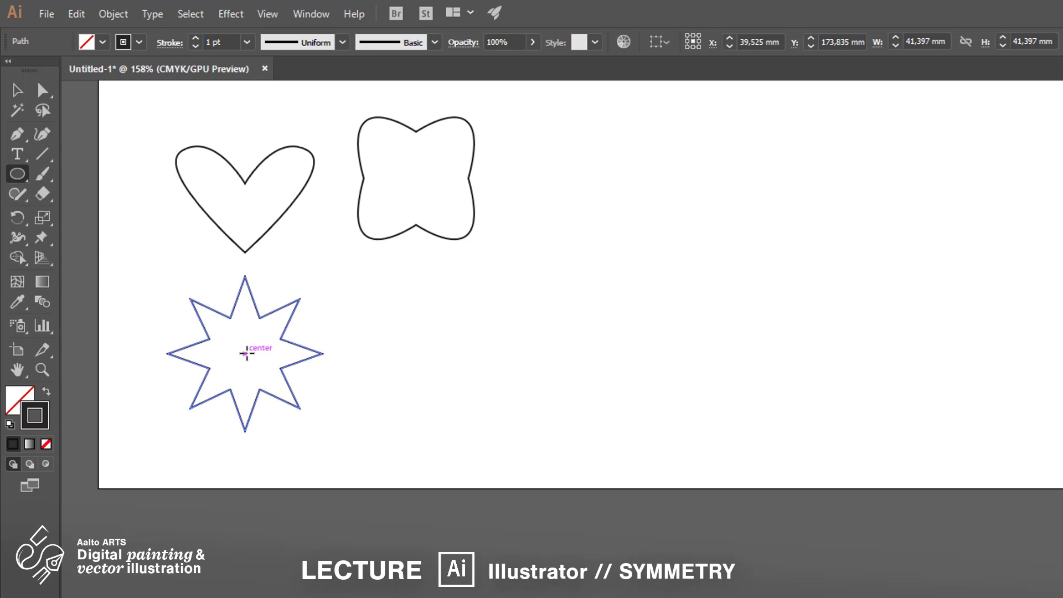
left_click_drag(245, 353, 291, 398)
key("v")
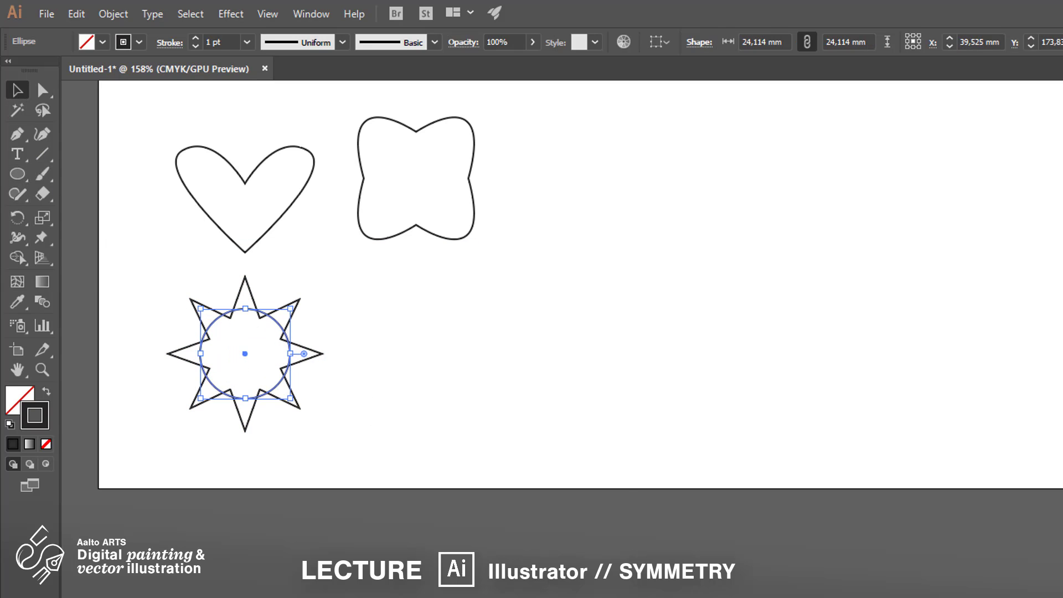
Unite the star and the inner circle with Pathfinder
left_click(315, 19)
left_click(354, 597)
left_click_drag(194, 280, 269, 371)
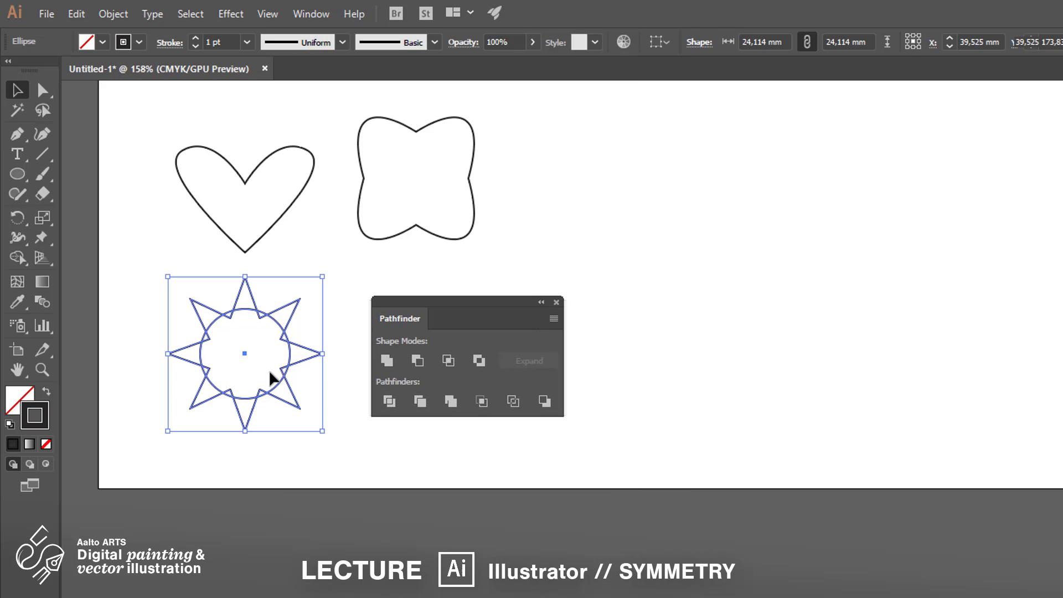
left_click(387, 361)
Draw a circle about 31.3 mm in diameter from the star's center and intersect it with the star to form a gear
key("m")
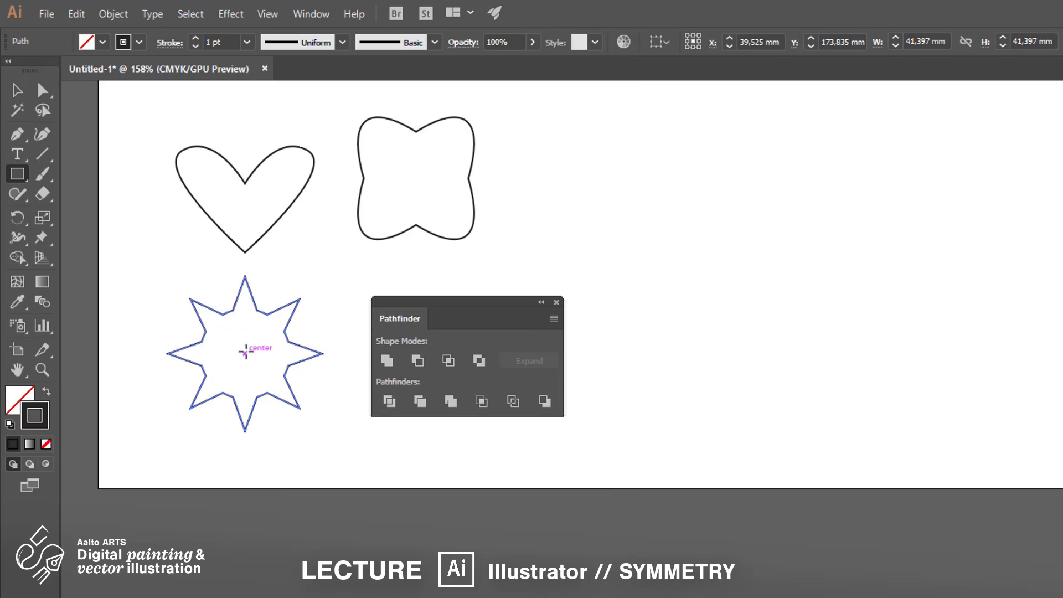
key("l")
left_click_drag(246, 354, 303, 411)
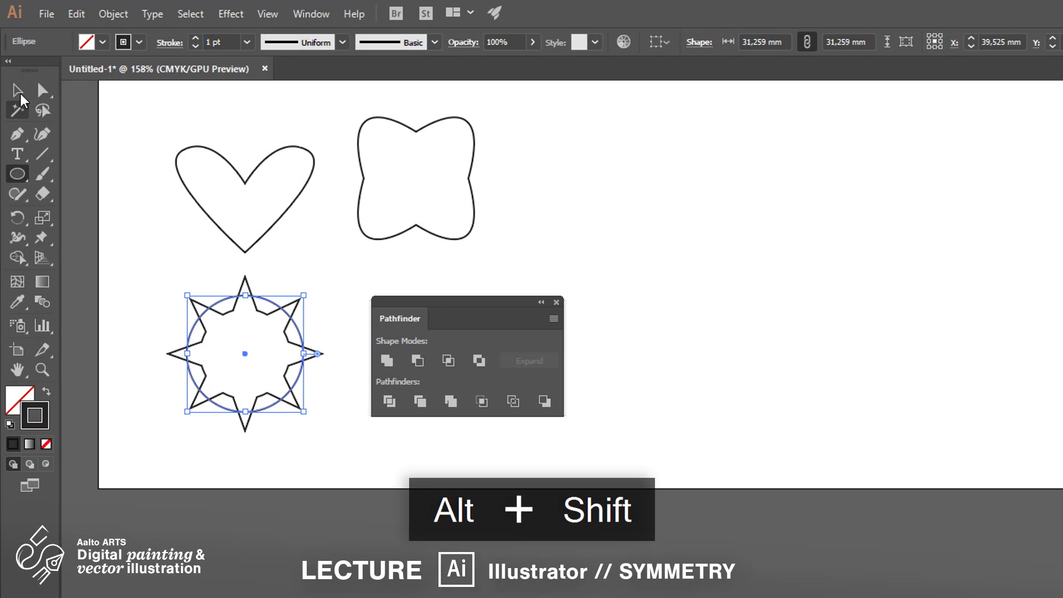
key("v")
left_click(214, 337, "shift")
left_click(449, 361)
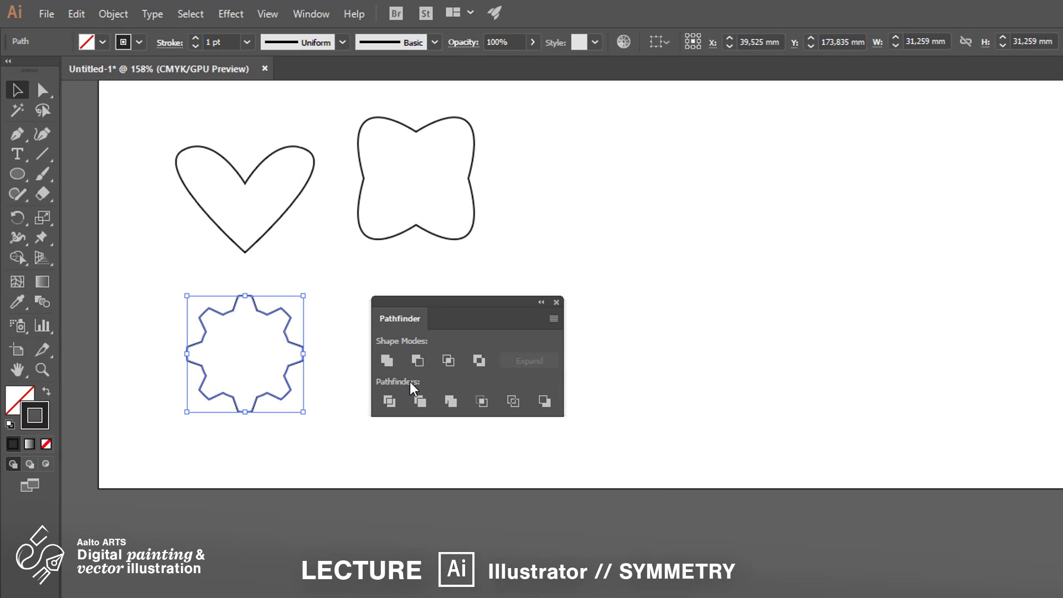
Move the gear up beside the four-lobed shape and shift the Pathfinder panel out of the way
left_click(350, 554)
left_click_drag(294, 344, 622, 168)
left_click_drag(516, 302, 675, 300)
left_click(419, 483)
Draw a circle below the heart and reshape it into a pointed teardrop petal about 13.6 mm wide and 25.2 mm tall
left_click(17, 174)
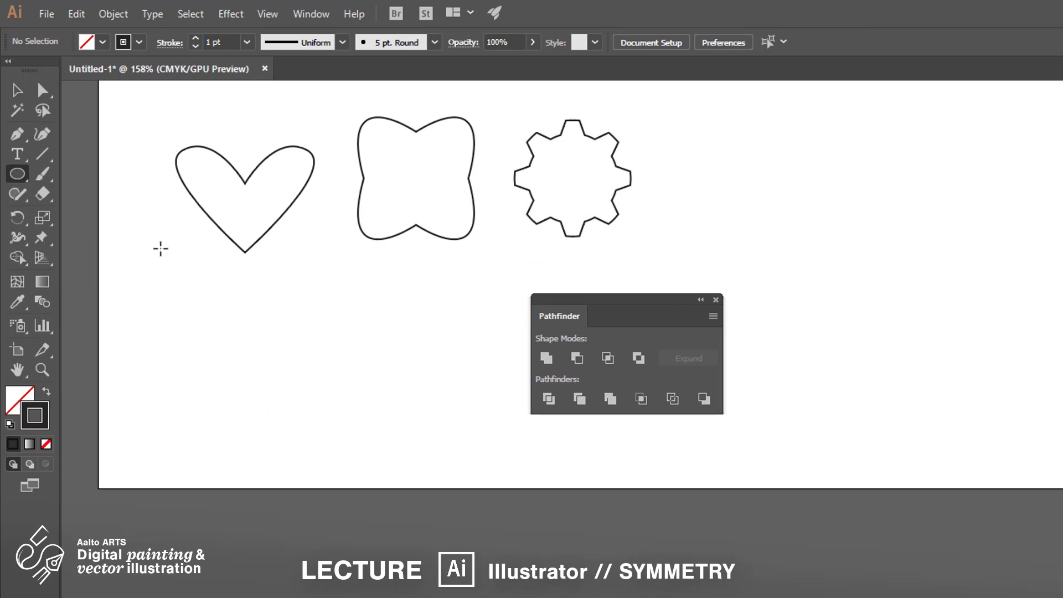
mouse_move(244, 310)
left_mouse_down()
mouse_move(296, 362)
mouse_move(270, 406)
mouse_move(255, 355)
left_mouse_up()
key("a")
left_click(270, 371)
key("shift+c")
left_click(270, 405)
Make a copy of the petal rotated 45° with its tip on the original petal's tip
key("v")
left_click_drag(256, 356, 318, 355)
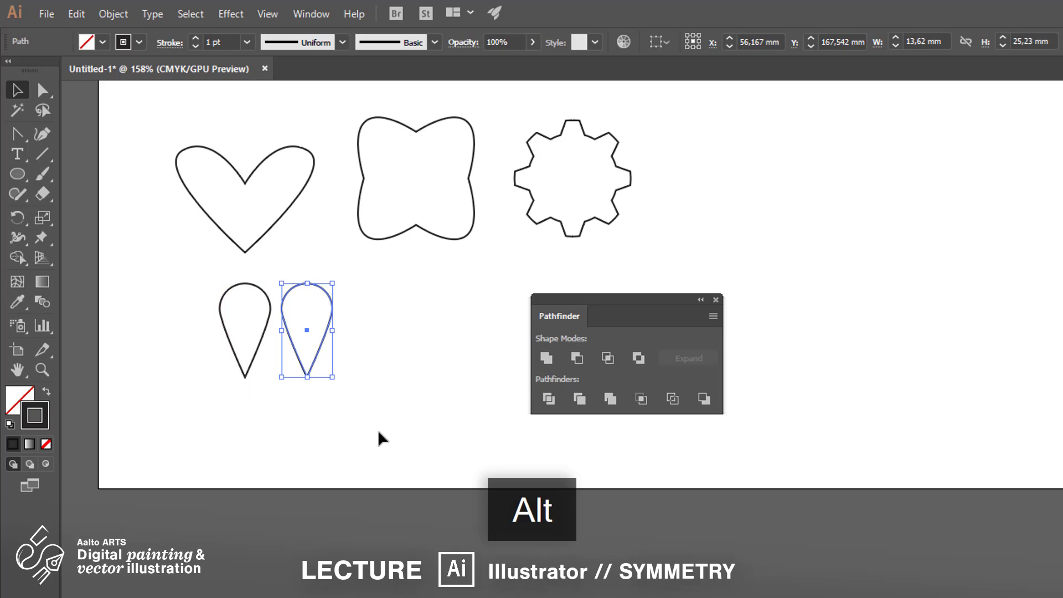
left_click_drag(344, 272, 366, 339)
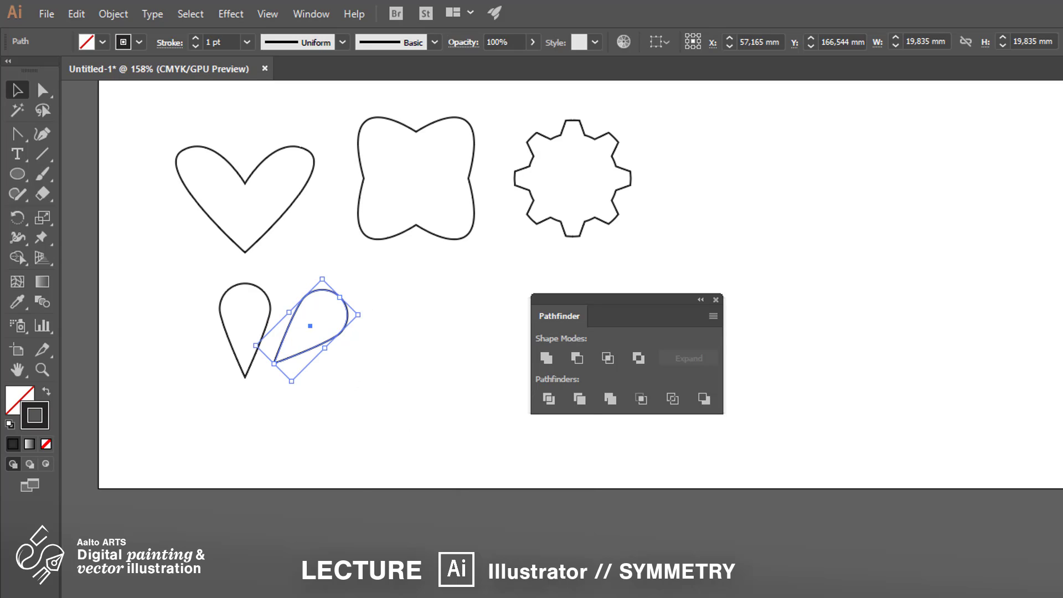
left_click(209, 393)
left_click_drag(274, 363, 246, 377)
Copy the two petals, rotated 90°, with their tips on the shared center point
left_click_drag(309, 394, 241, 325)
left_click_drag(312, 316, 358, 323)
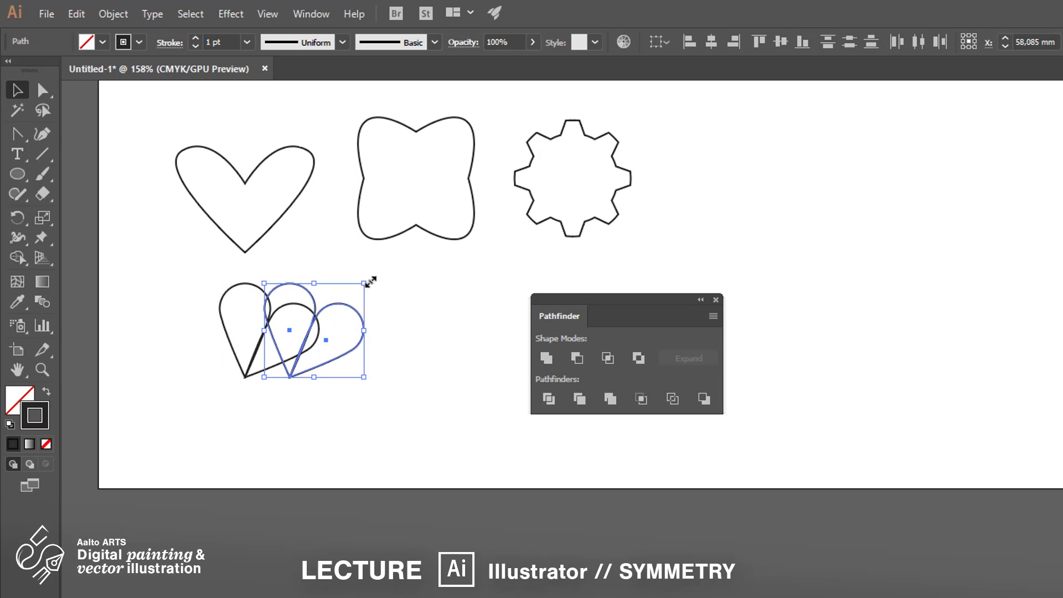
left_click_drag(369, 281, 390, 409)
left_click_drag(267, 306, 245, 378)
Copy the four petals, rotated 180°, onto the shared center to complete an eight-petal flower
left_click_drag(183, 308, 192, 403)
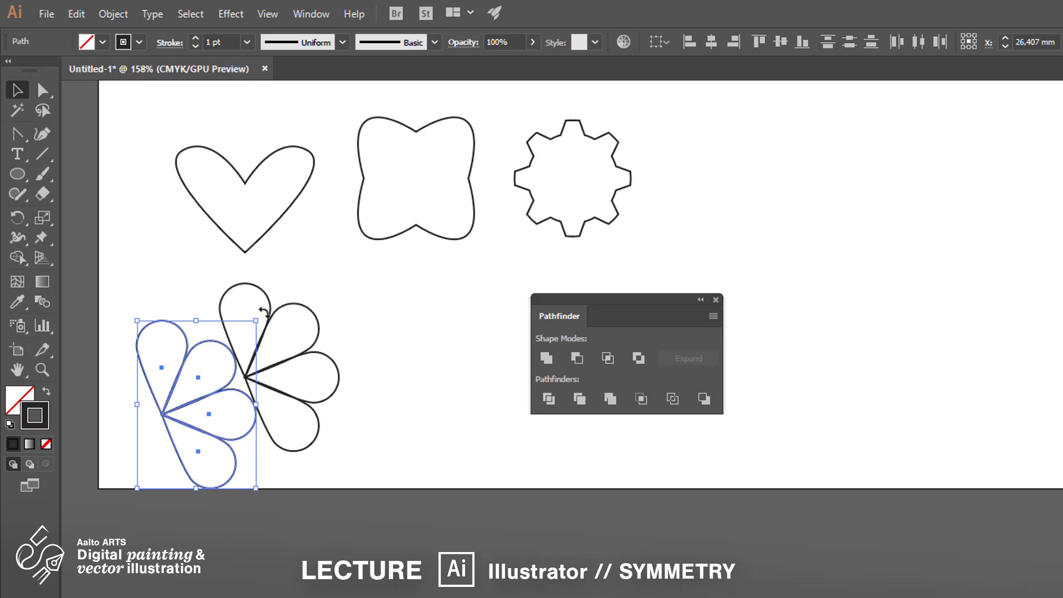
left_click_drag(264, 313, 147, 507)
left_click_drag(227, 414, 242, 397)
left_click(415, 451)
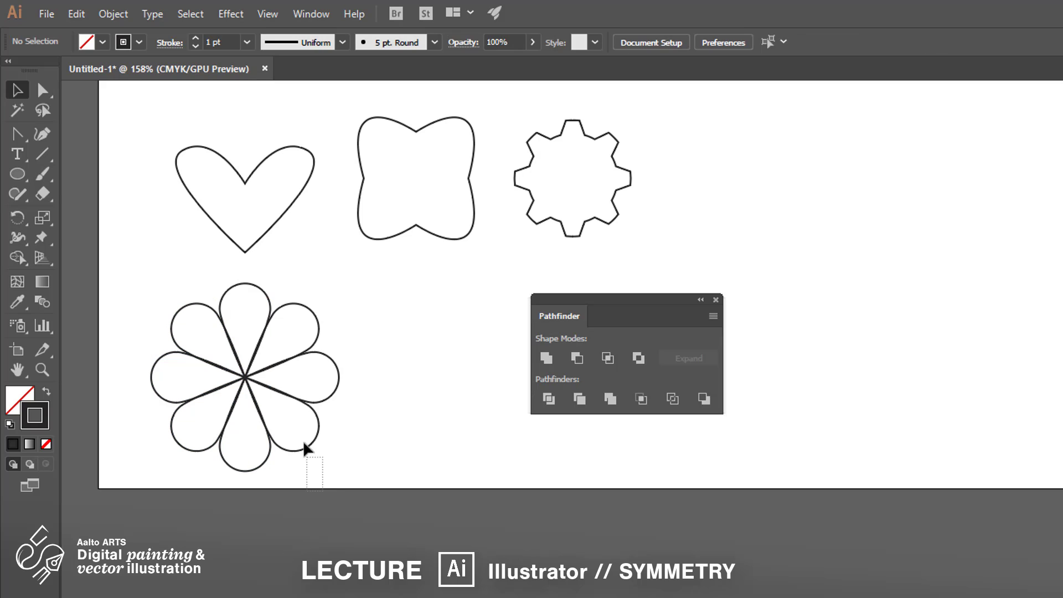
Delete all the flower's petals except the upright top one
left_click_drag(276, 364, 275, 365)
key("Delete")
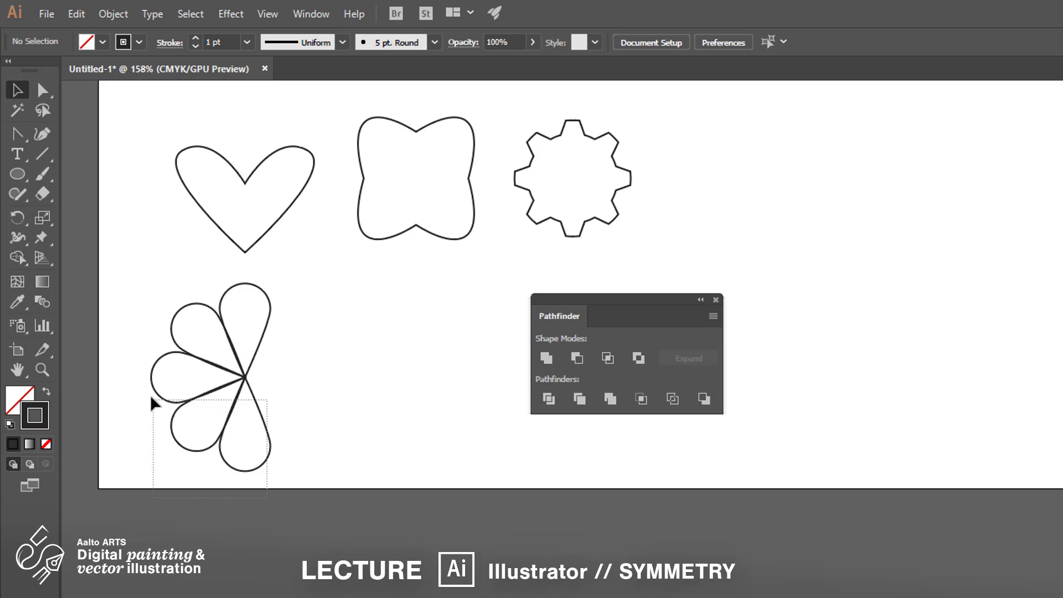
left_click_drag(151, 394, 151, 395)
key("Delete")
left_click_drag(196, 433, 178, 331)
key("Delete")
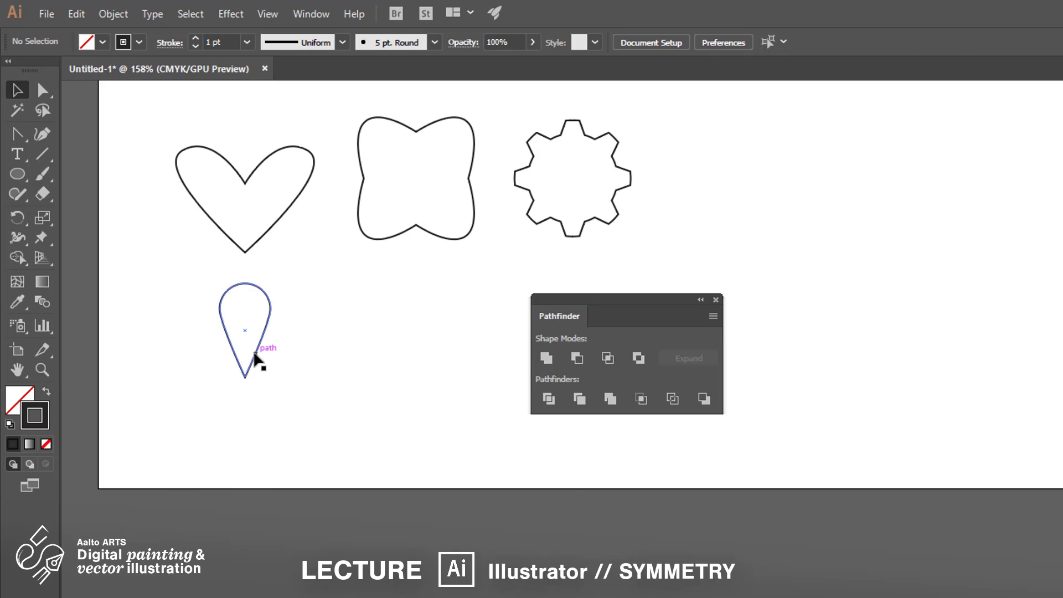
Make a copy of the upright petal rotated 72° with its tip on the original petal's tip
left_click_drag(255, 358, 287, 358)
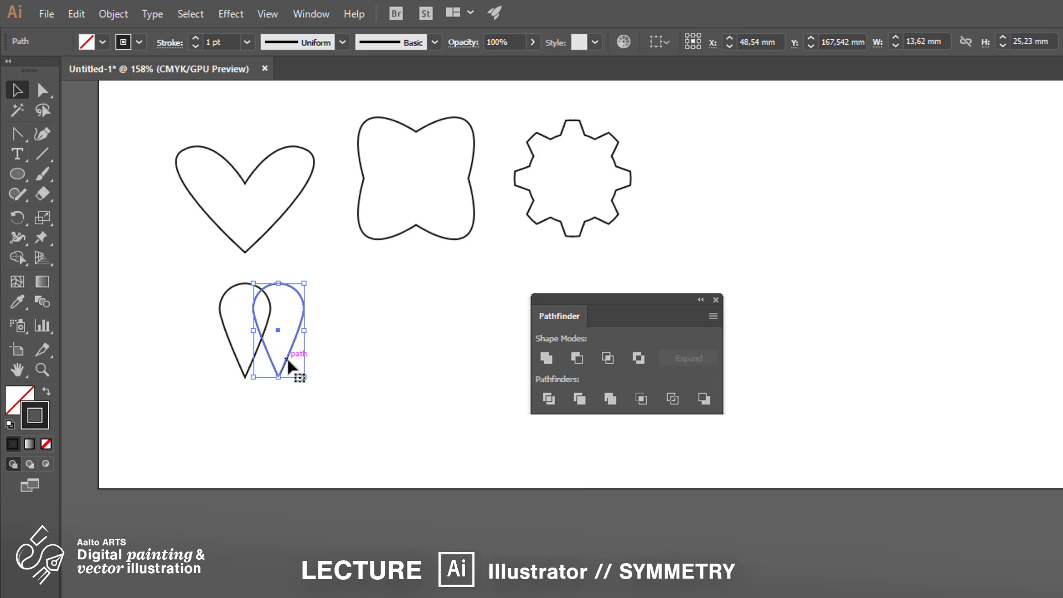
right_click(301, 297)
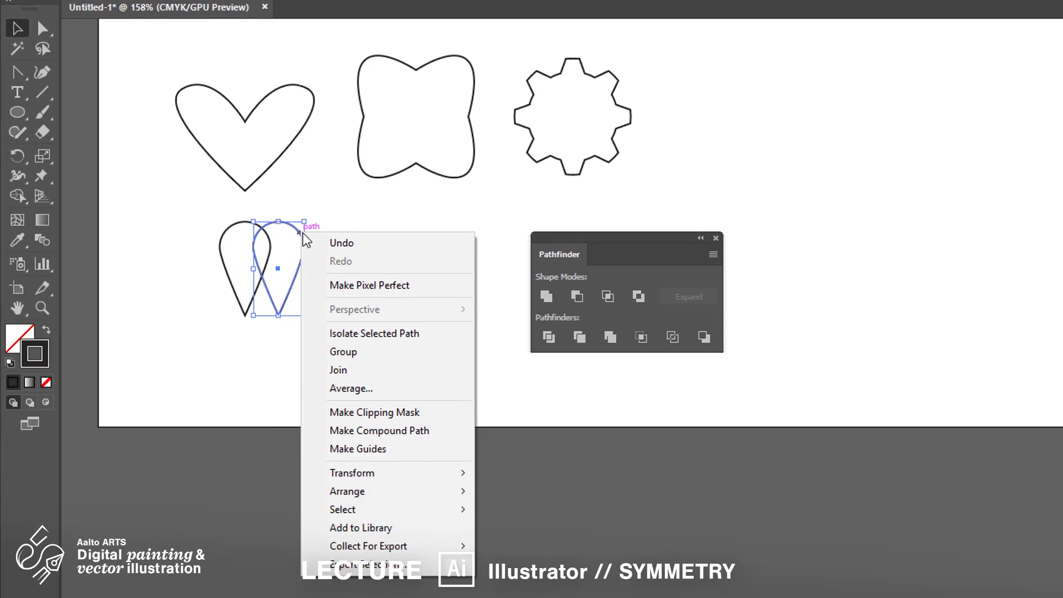
mouse_move(410, 370)
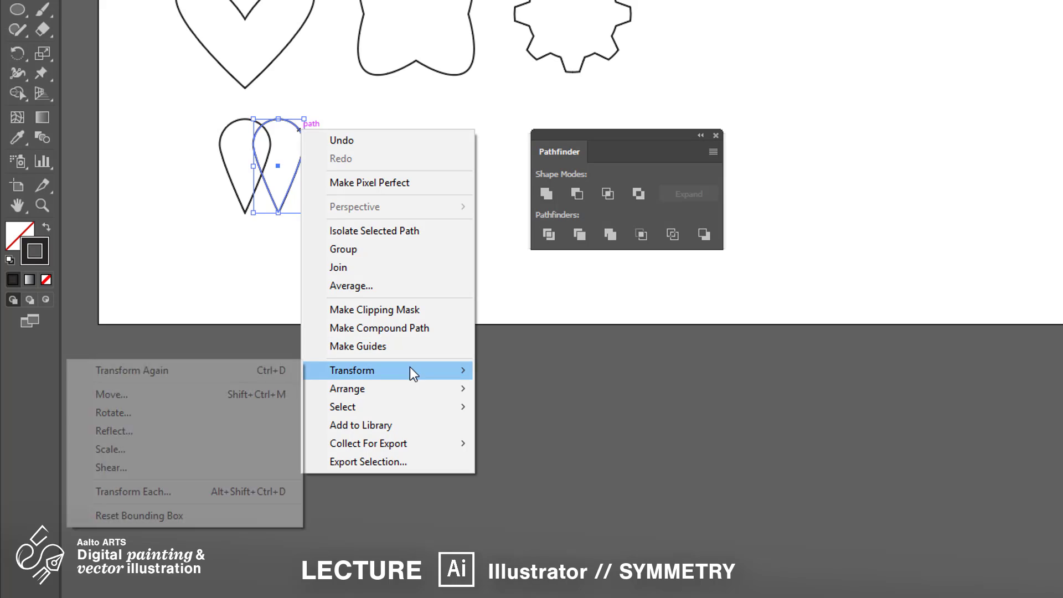
left_click(207, 413)
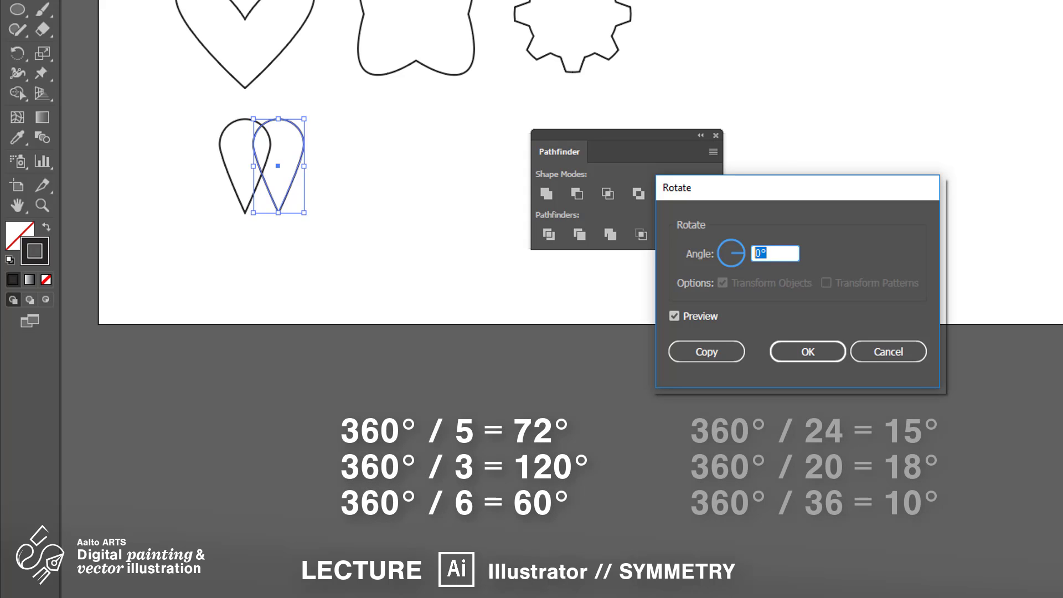
type("72")
key("Tab")
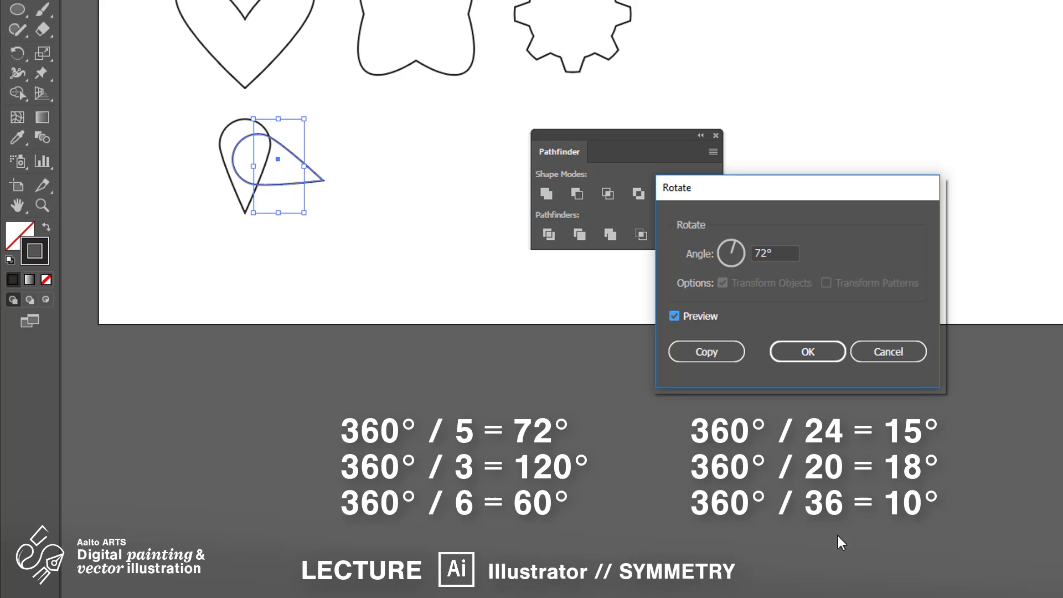
left_click(824, 353)
left_click(364, 209)
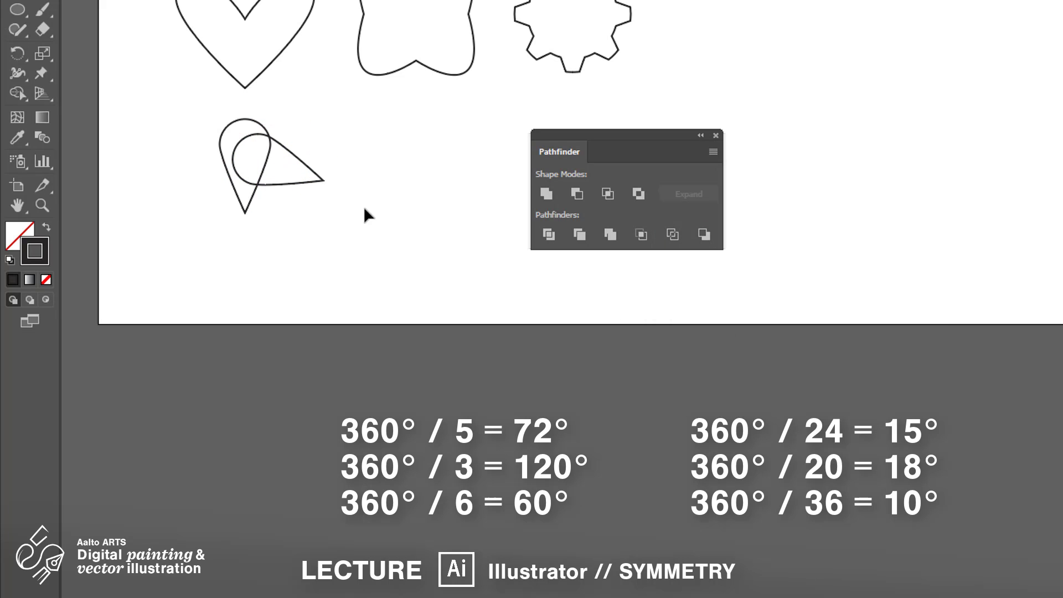
left_click_drag(320, 181, 224, 242)
left_click(270, 280)
Copy the second petal, rotate the copy another 72° and place its tip on the shared center point
left_click(224, 217)
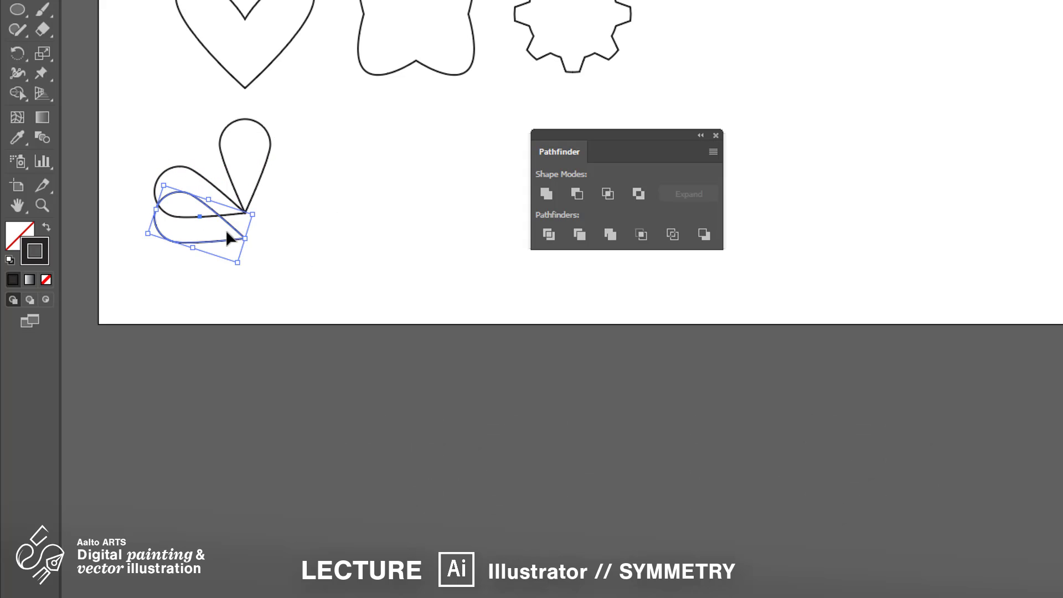
right_click(228, 216)
mouse_move(366, 465)
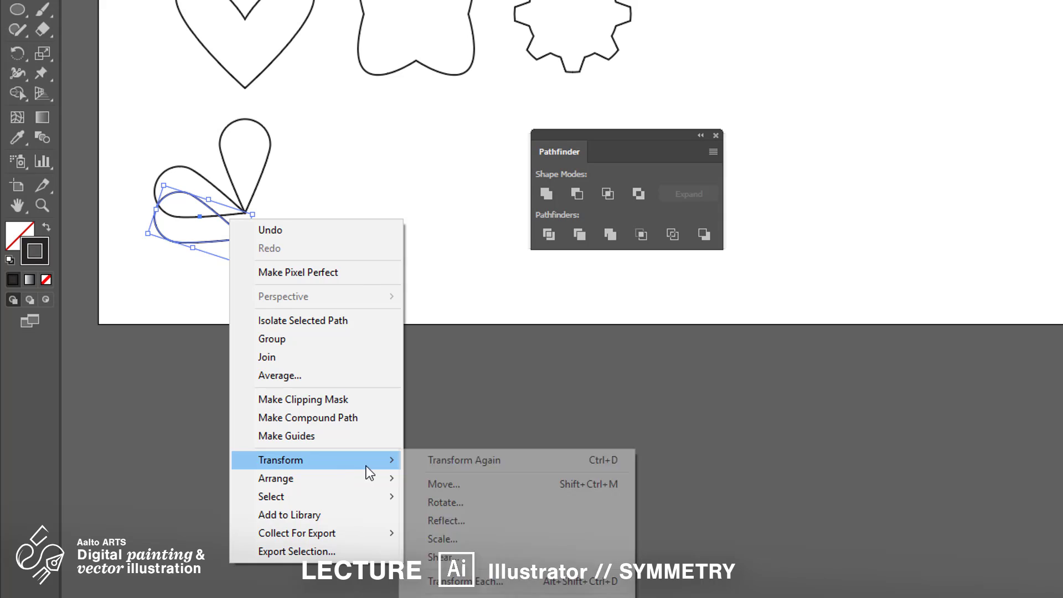
left_click(506, 506)
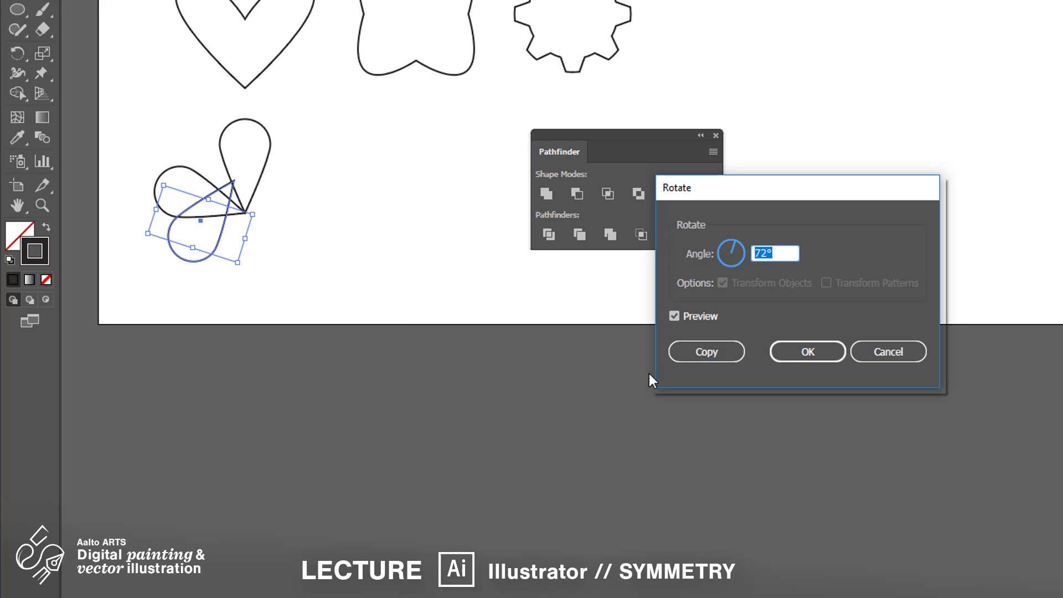
left_click(818, 356)
left_click_drag(232, 182, 244, 213)
left_click(293, 295)
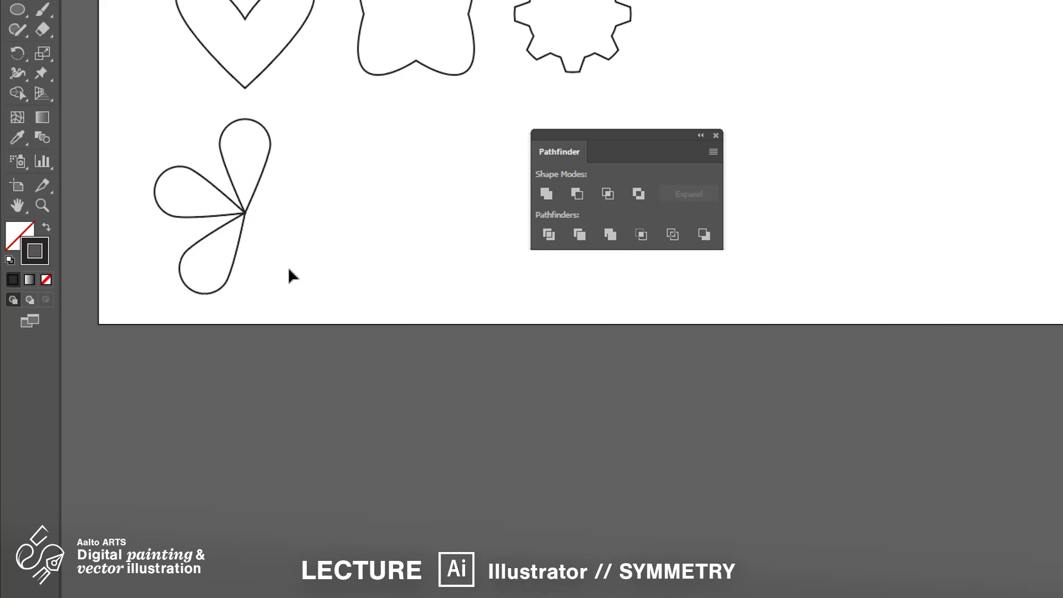
Create a 72° rotated copy of the third petal and snap its tip onto the shared center point
left_click_drag(220, 281, 222, 283)
right_click(244, 221)
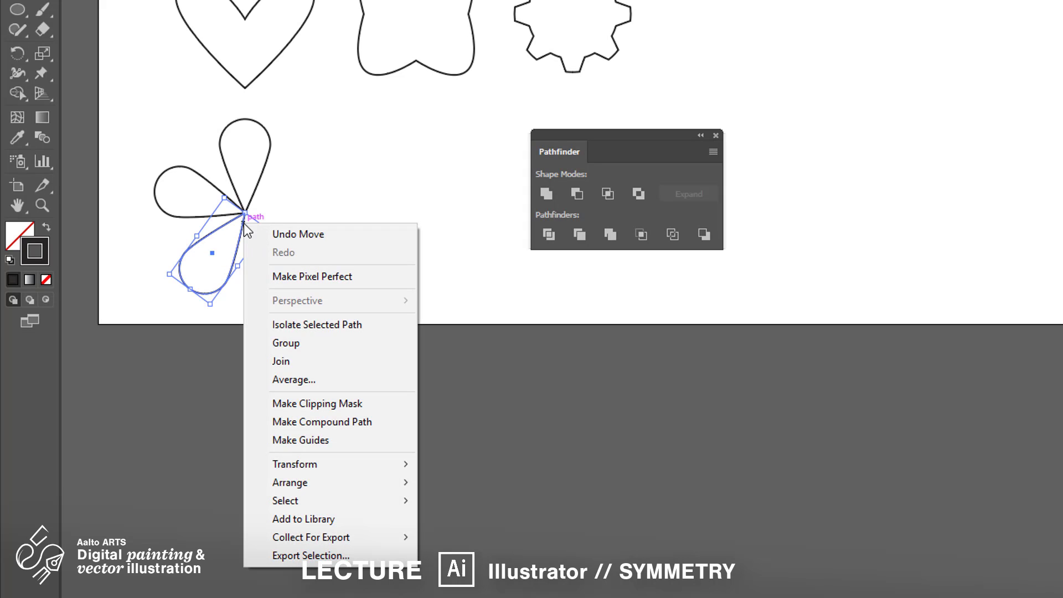
mouse_move(354, 463)
left_click(184, 505)
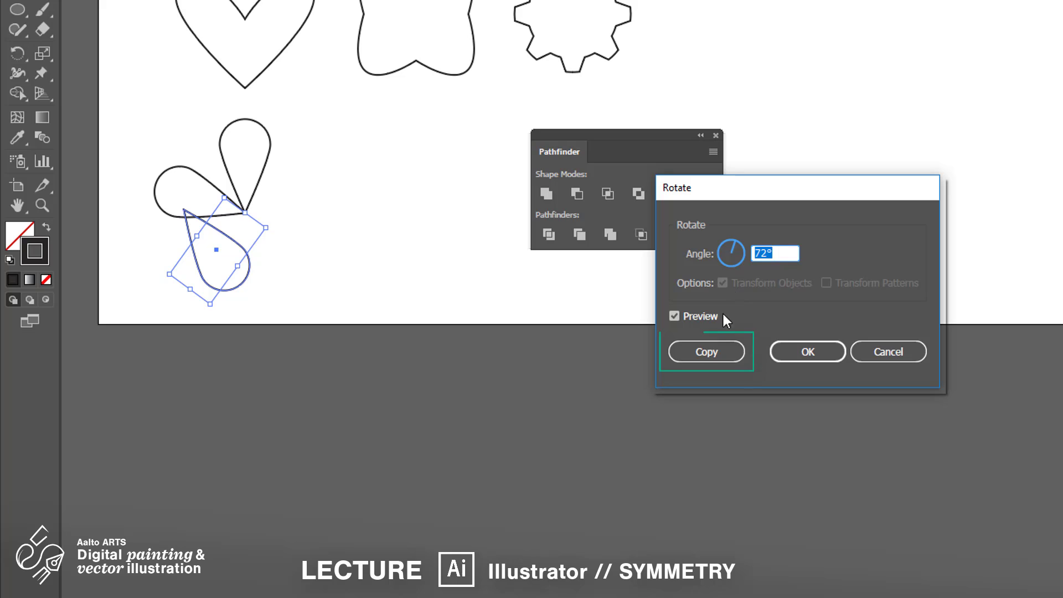
left_click(712, 351)
left_click(287, 281)
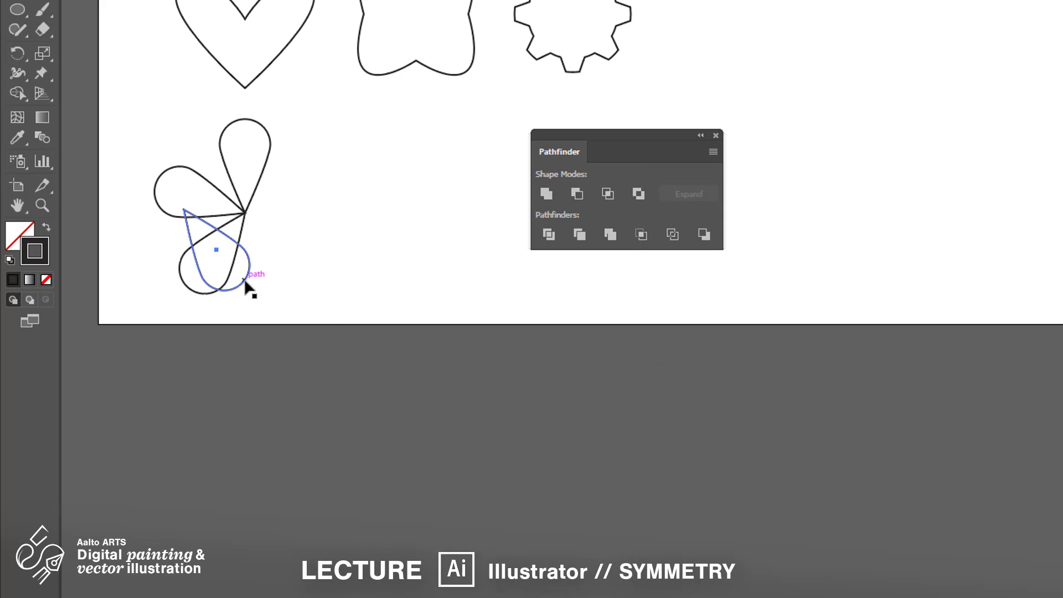
left_click_drag(245, 282, 307, 278)
left_click(338, 316)
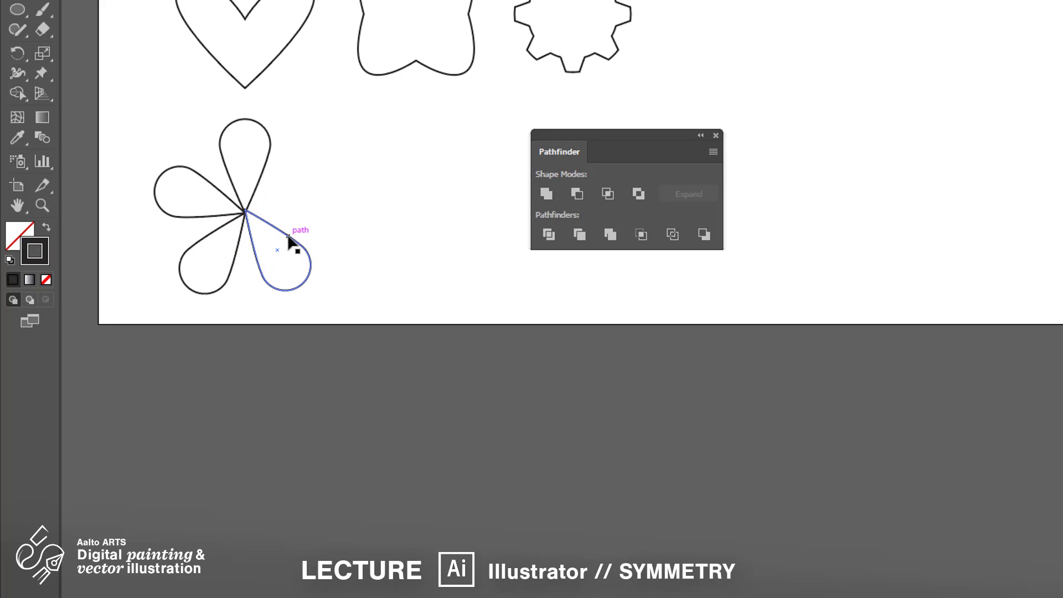
left_click_drag(289, 236, 245, 212)
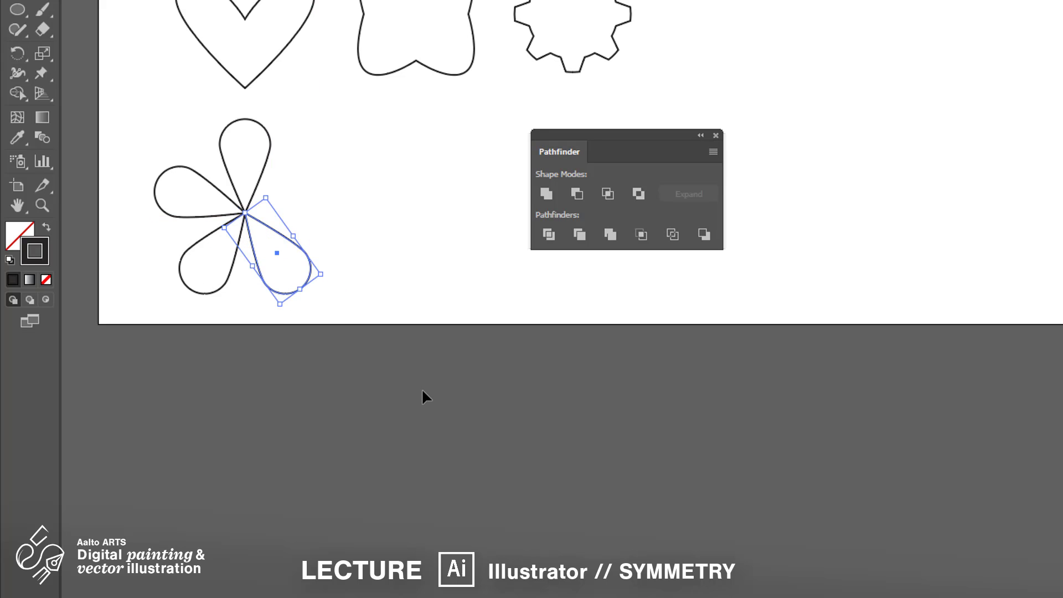
left_click(423, 391)
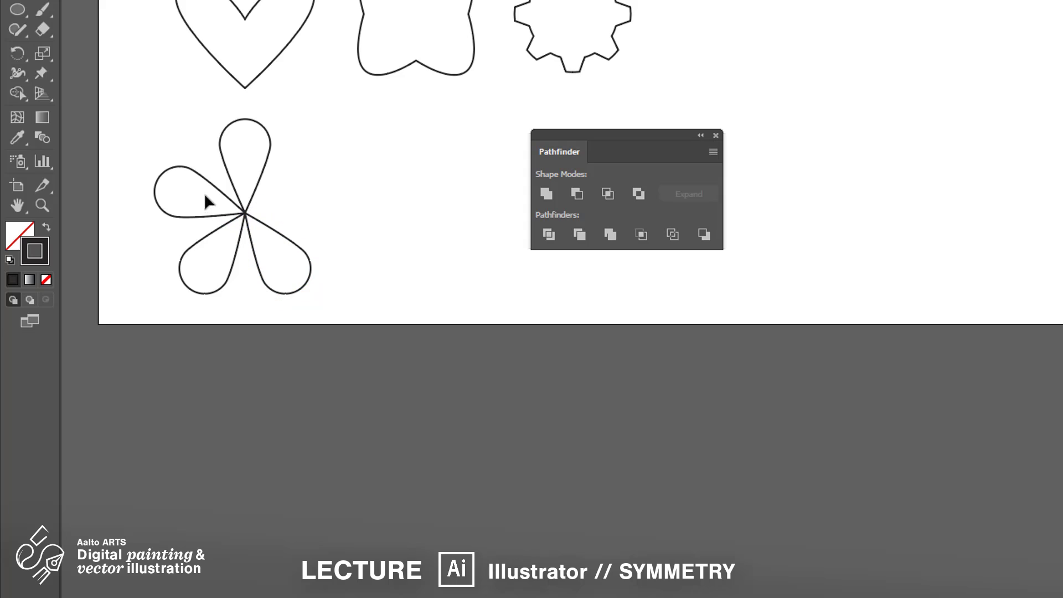
Copy the upper-left petal, reflect it vertically and place its tip on the center to complete a five-petal flower
left_click_drag(204, 195, 273, 191)
right_click(273, 191)
mouse_move(365, 430)
left_click(212, 492)
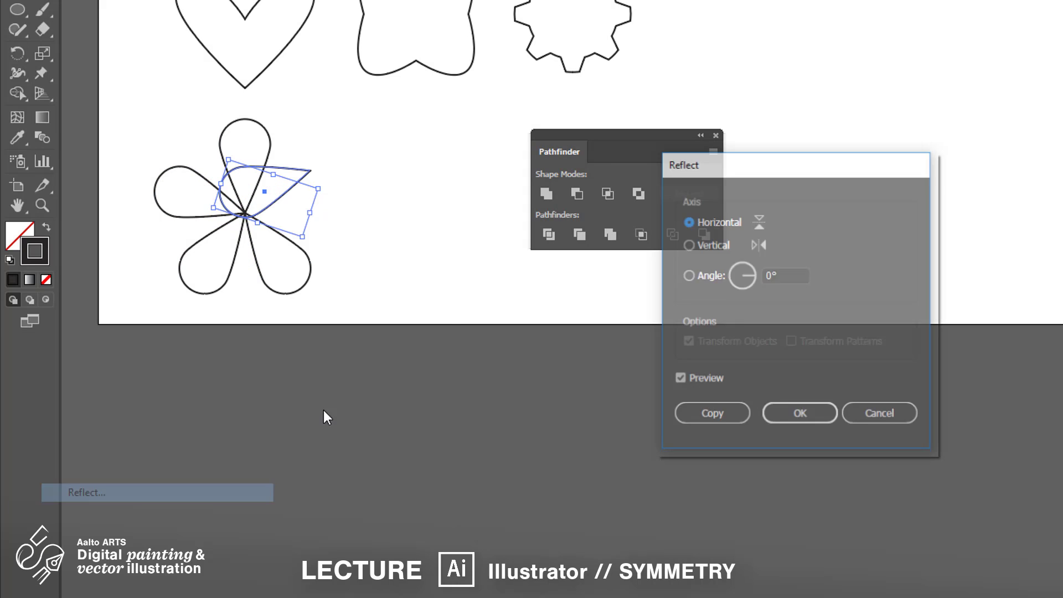
left_click(713, 245)
left_click(797, 414)
mouse_move(264, 215)
left_mouse_down()
mouse_move(324, 233)
mouse_move(278, 209)
mouse_move(245, 214)
left_mouse_up()
key("ctrl+shift+a")
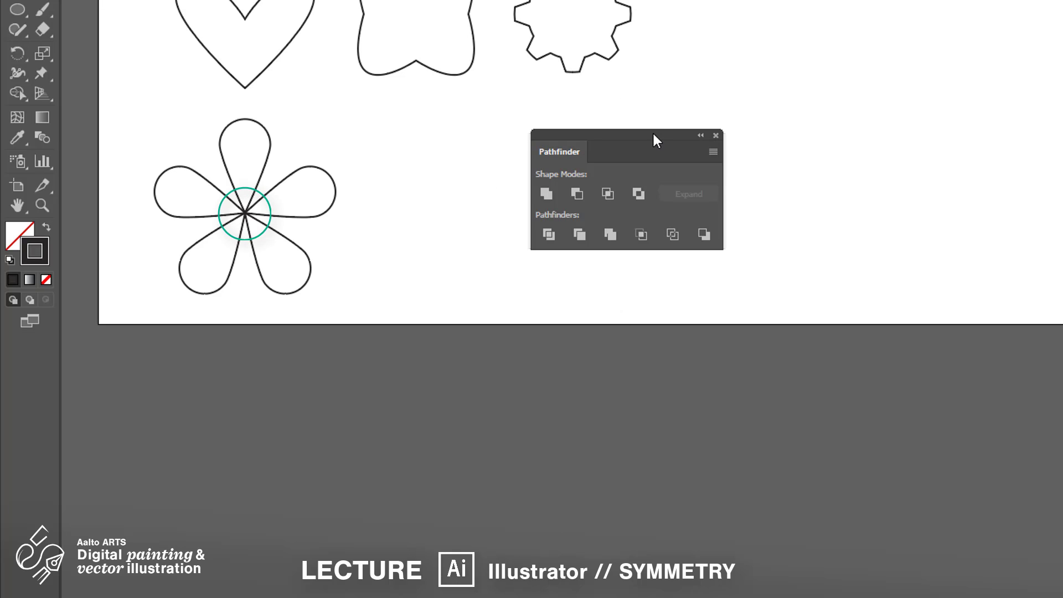
Draw a circle about 13.8 mm wide beside the flower and a straight vertical line extending down from inside it
left_click_drag(654, 140, 765, 142)
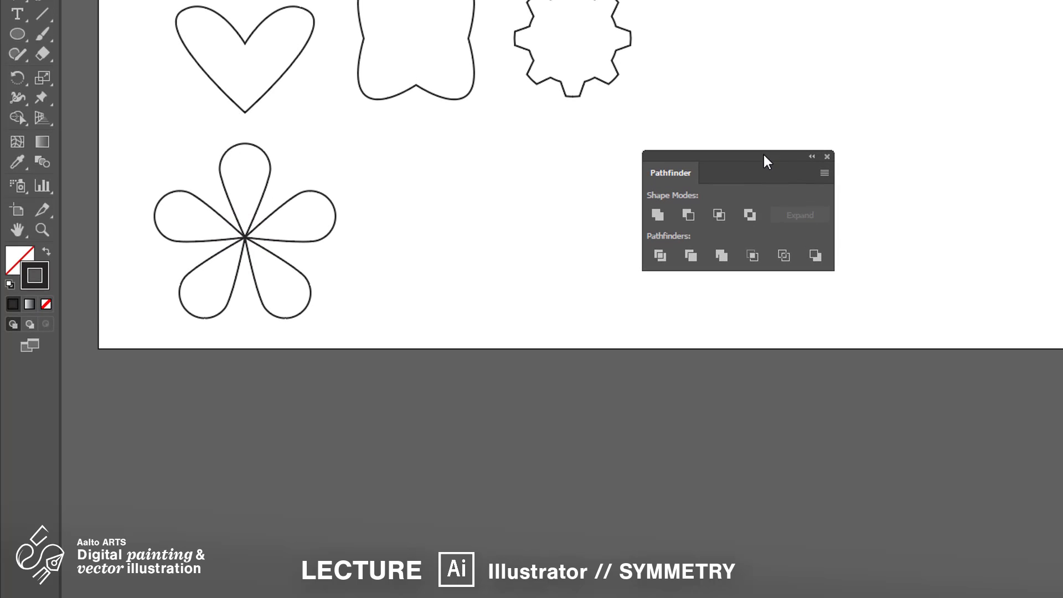
left_click(18, 125)
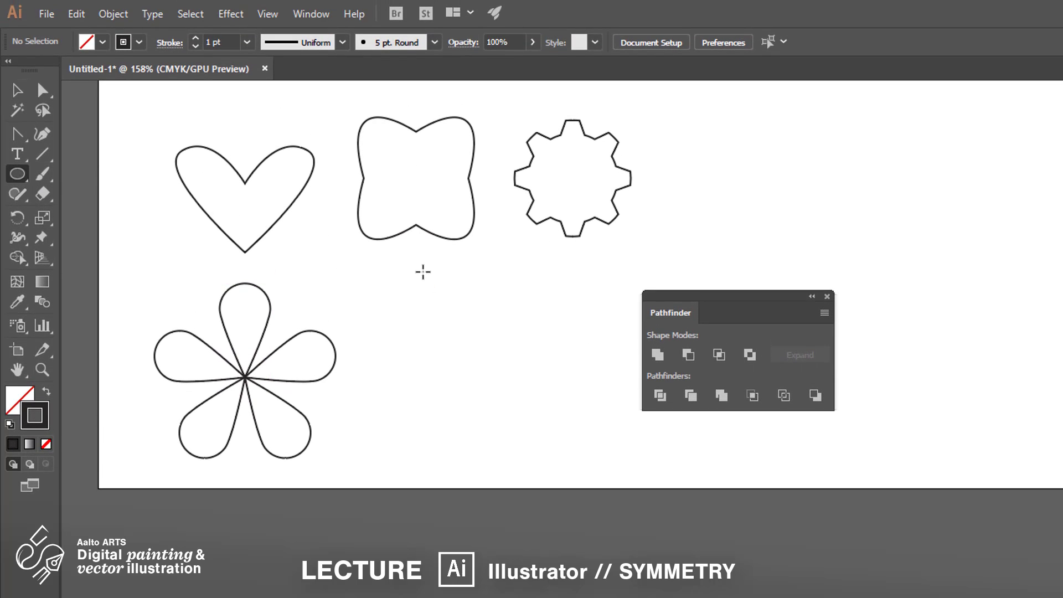
left_click_drag(423, 272, 475, 323)
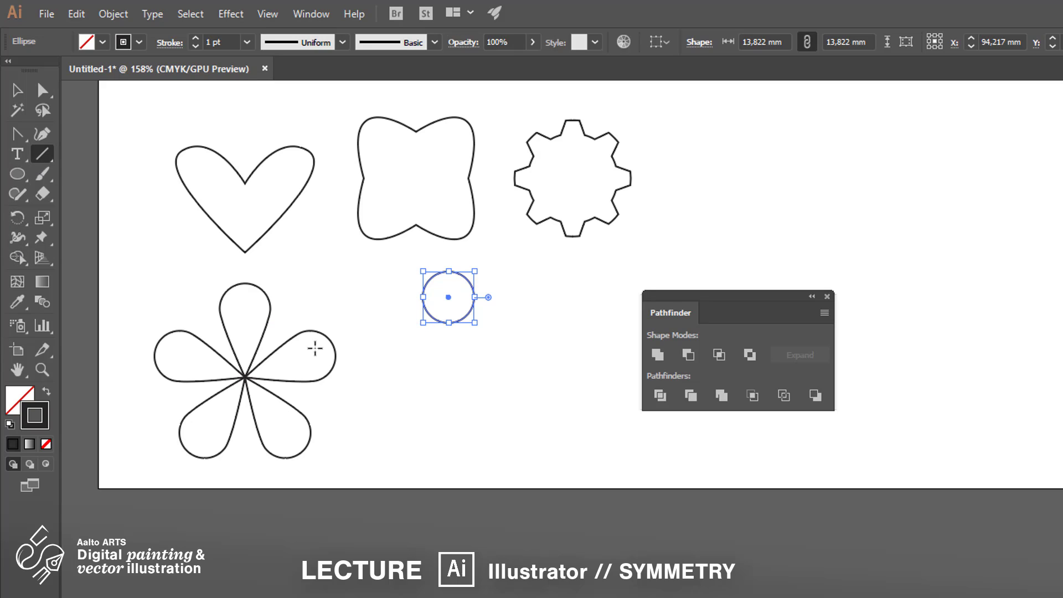
key("shift")
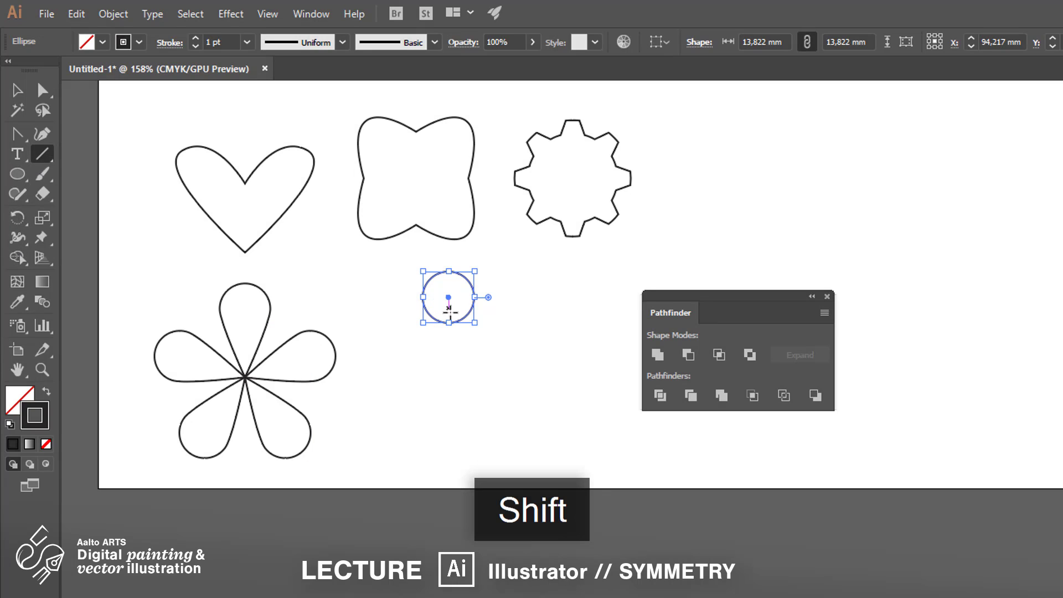
left_click_drag(449, 308, 448, 371)
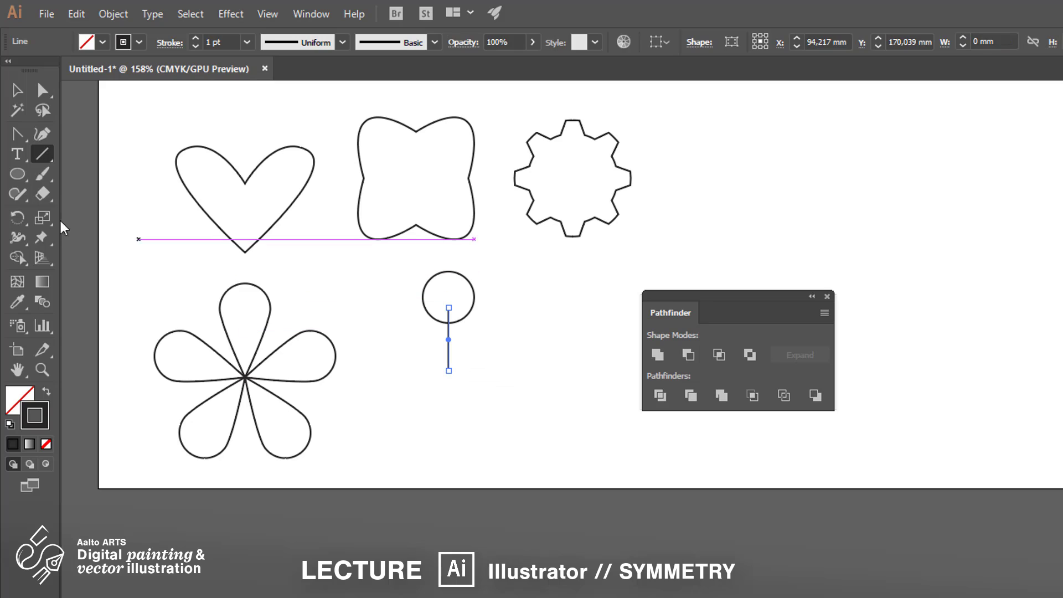
Move the circle and its line together farther from the flower and group them
left_click(13, 92)
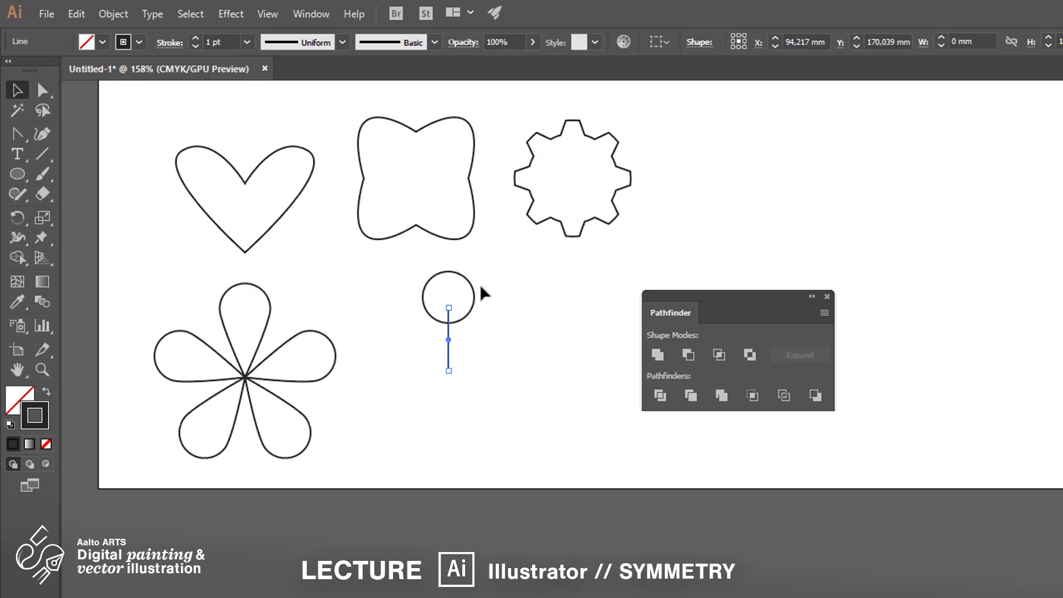
left_click(491, 318)
left_click_drag(435, 313, 416, 290)
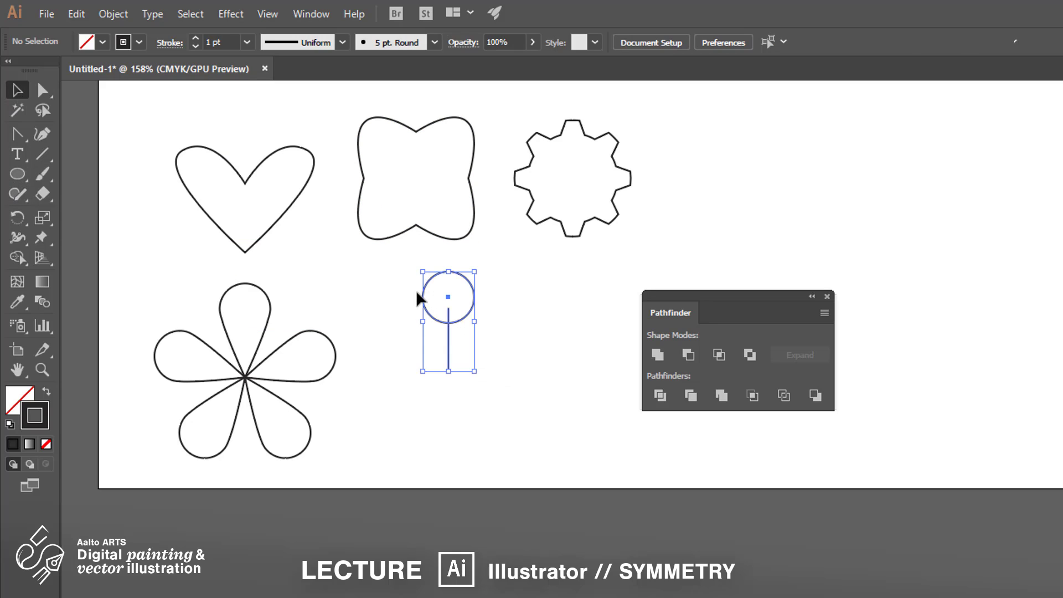
left_click_drag(453, 333, 502, 318)
key("ctrl+g")
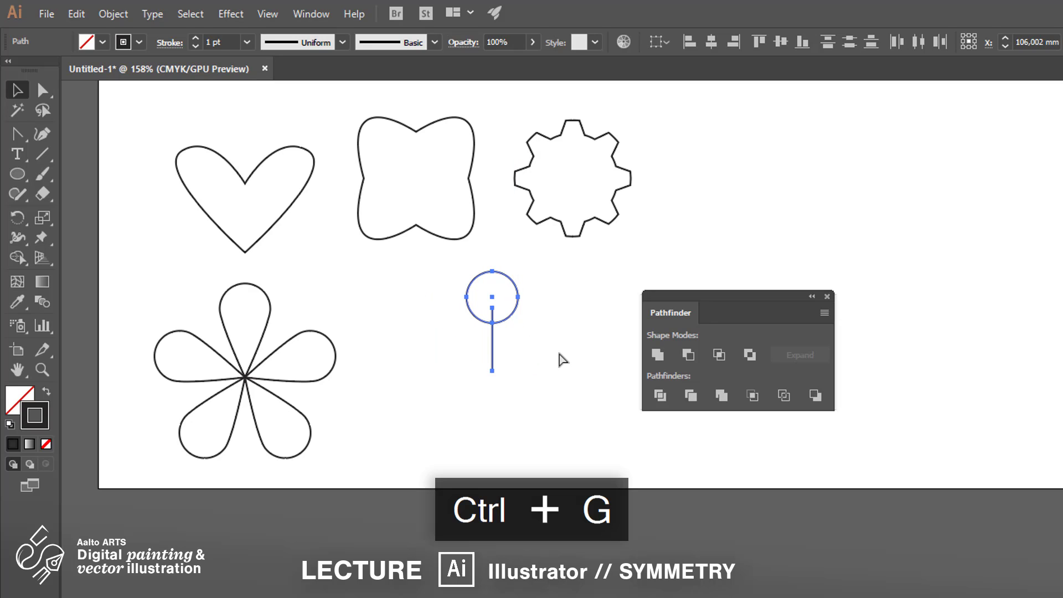
Create a 72° rotated copy of the circle-and-line group with its line end on the original line's lower end
right_click(505, 324)
mouse_move(613, 482)
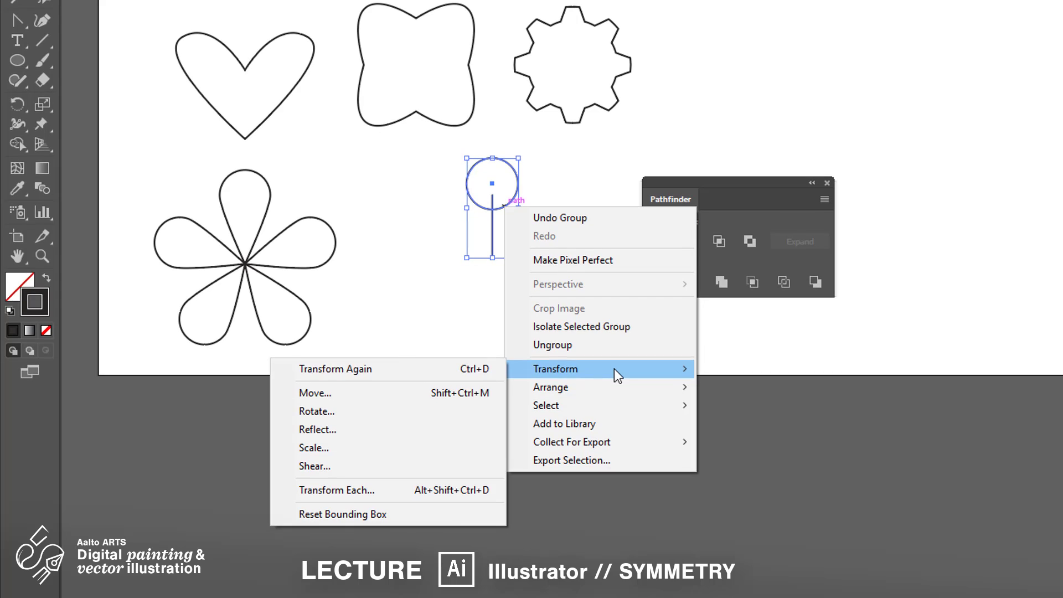
left_click(480, 415)
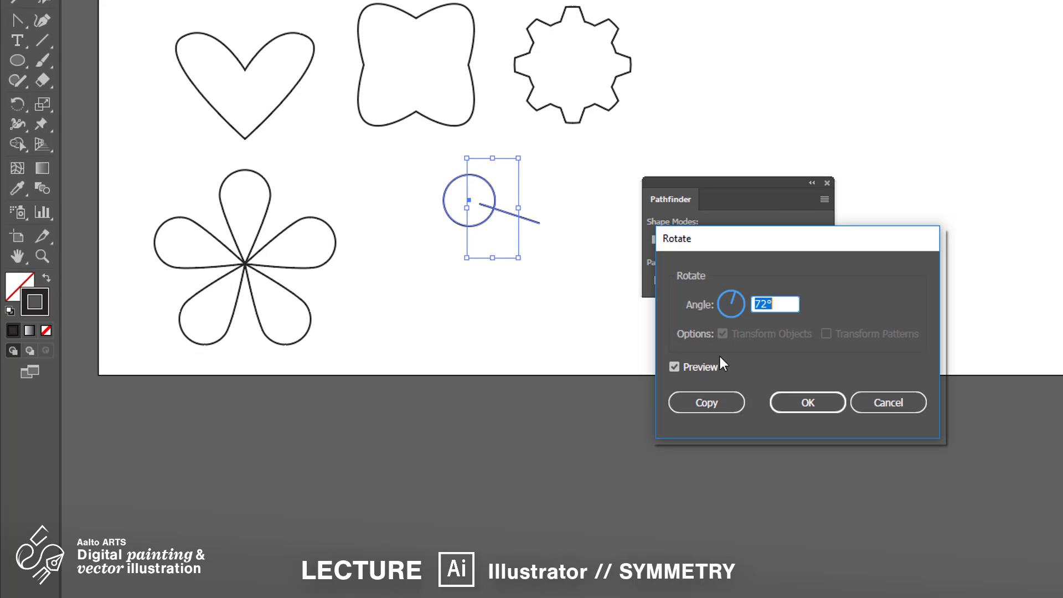
left_click(737, 401)
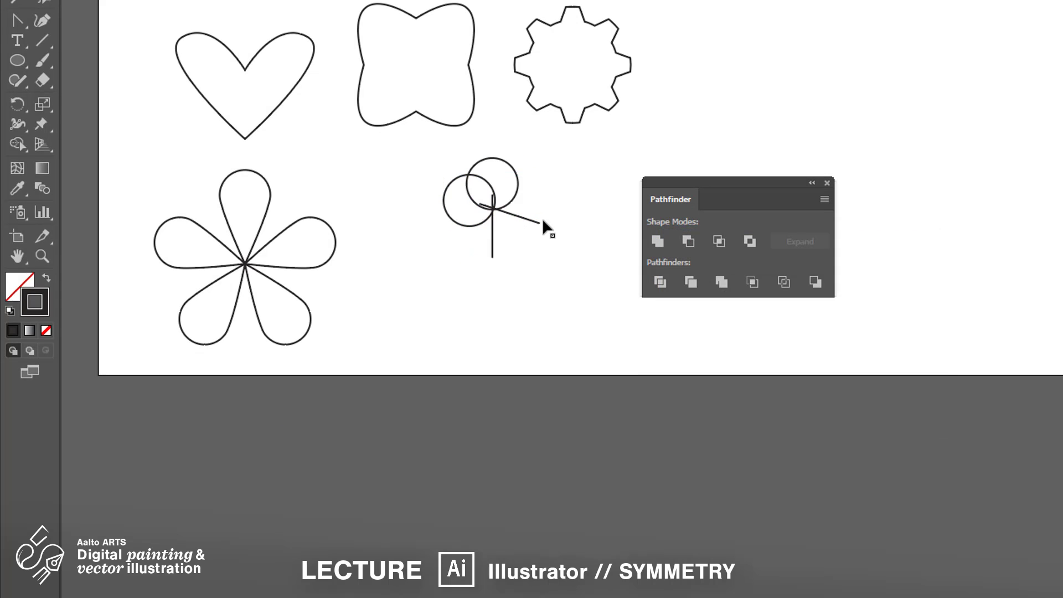
left_click_drag(541, 221, 493, 257)
Create a 72° rotated copy of the second circle-and-line group and place its line end on the shared center
right_click(527, 261)
mouse_move(599, 410)
left_click(266, 453)
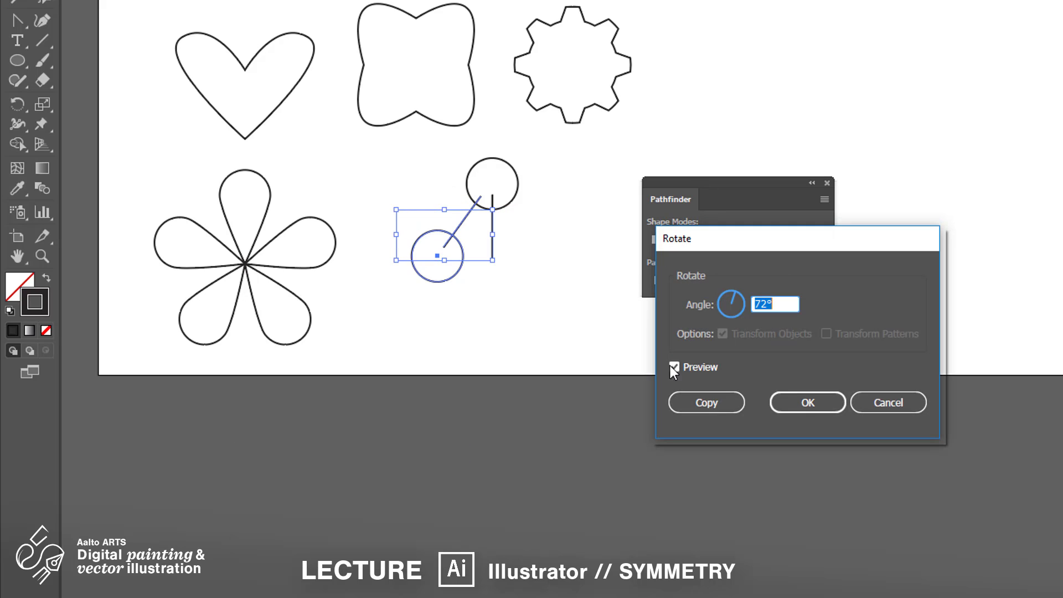
left_click(706, 402)
left_click_drag(481, 200, 492, 258)
left_click(494, 374)
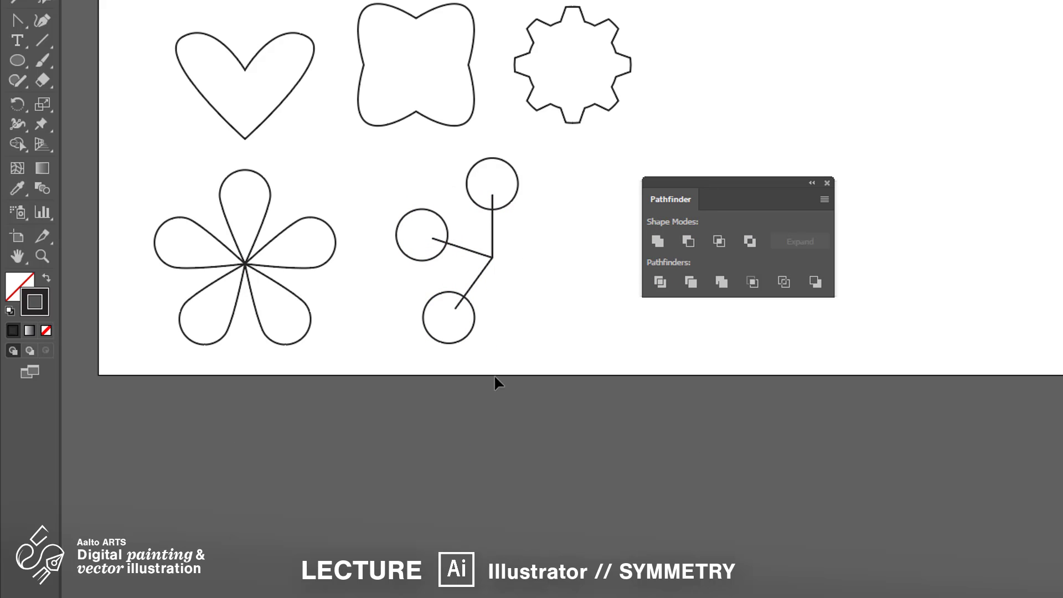
Copy the two left circle-and-line groups, reflect them vertically and align them on the center to complete five arms
left_click_drag(417, 279, 514, 304)
right_click(515, 305)
mouse_move(565, 449)
left_click(439, 509)
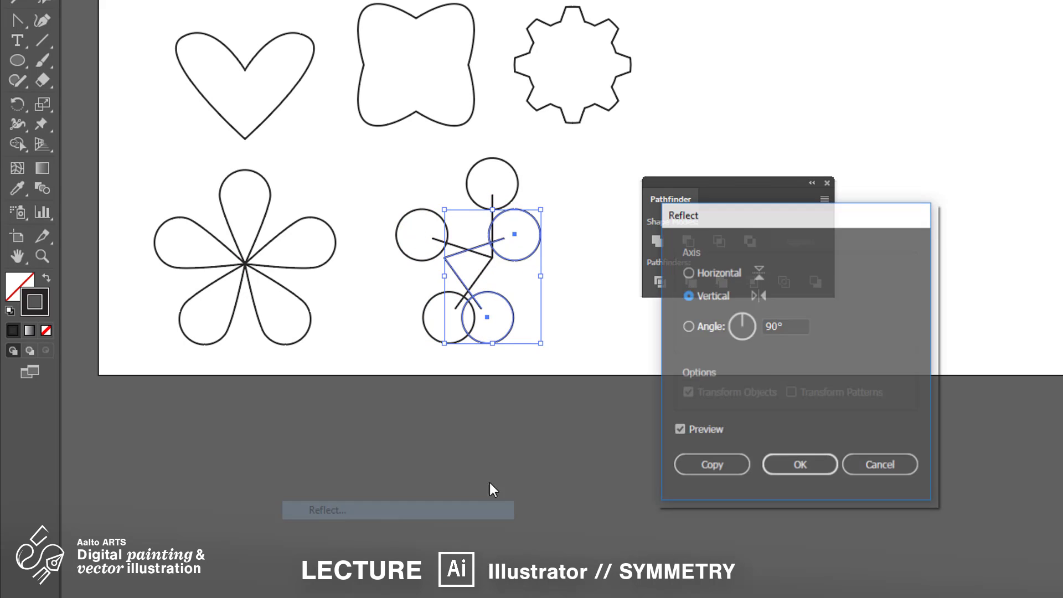
left_click(801, 467)
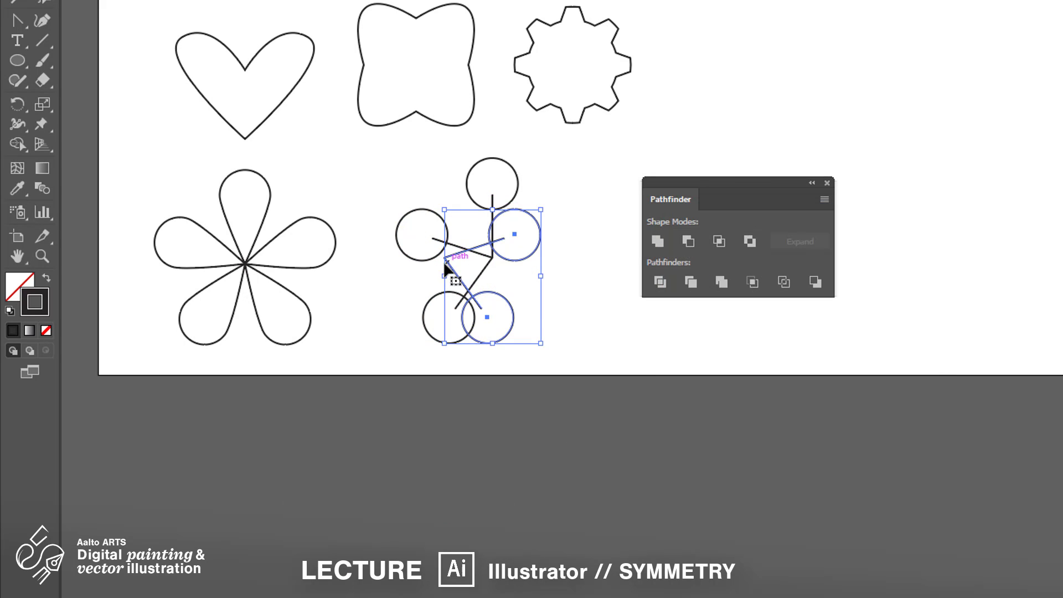
left_click_drag(446, 269, 493, 270)
left_click(686, 440)
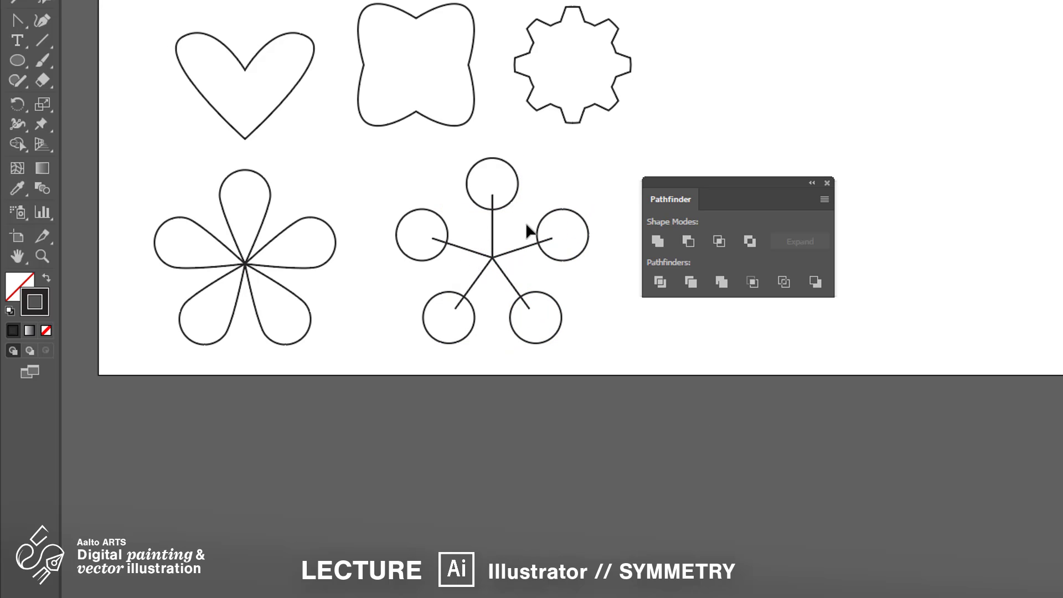
Delete the five lines radiating from the shared center, keeping only the five circles
left_click_drag(520, 229, 468, 286)
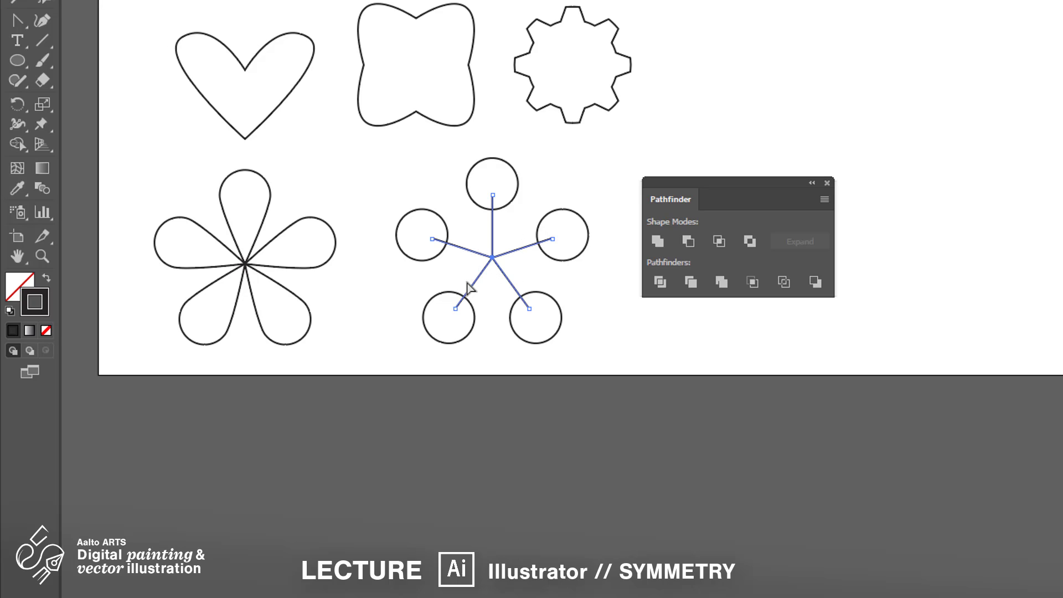
key("Delete")
left_click(470, 287)
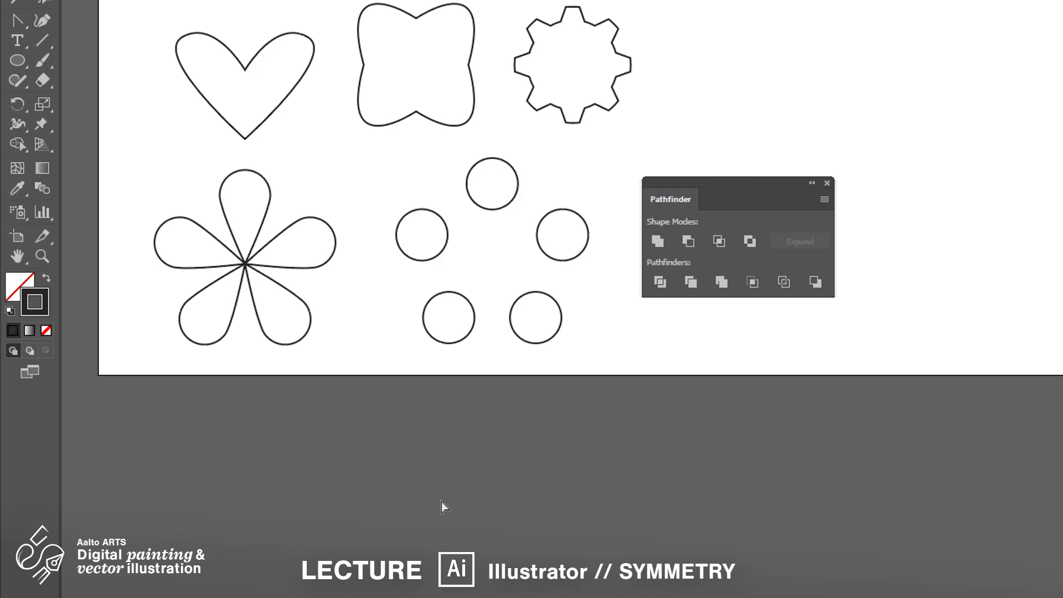
Draw a circle in the empty area beside the five-circle arrangement
left_click_drag(773, 183, 838, 35)
left_click_drag(795, 308, 723, 292)
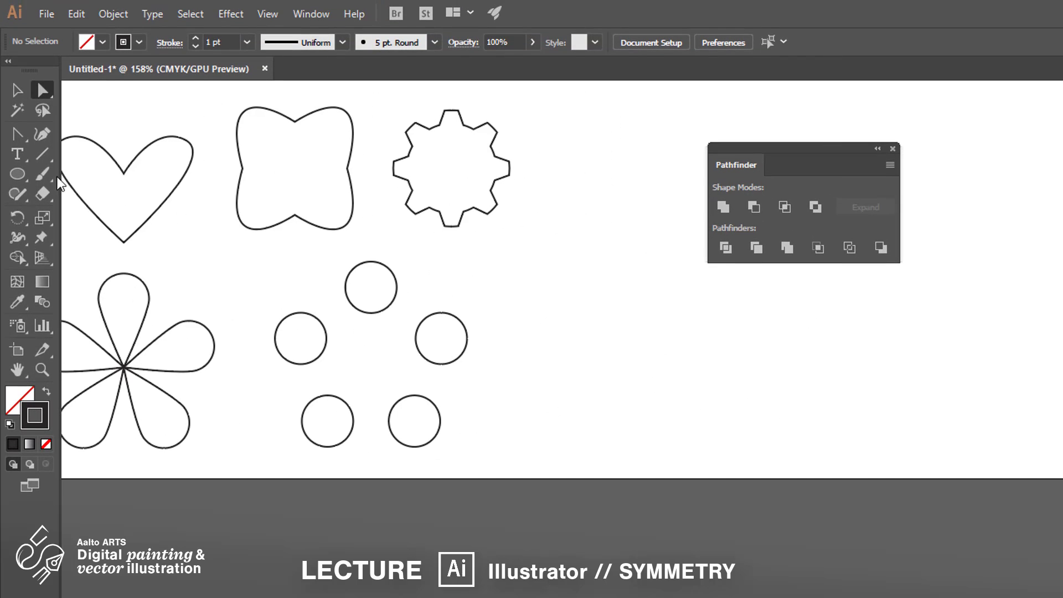
left_click(17, 174)
left_click_drag(590, 254, 613, 313)
Shape the new circle into a teardrop with a sharp lower tip about 3.33 mm lower, and place a flipped copy directly below it
left_click(43, 91)
left_click(613, 310)
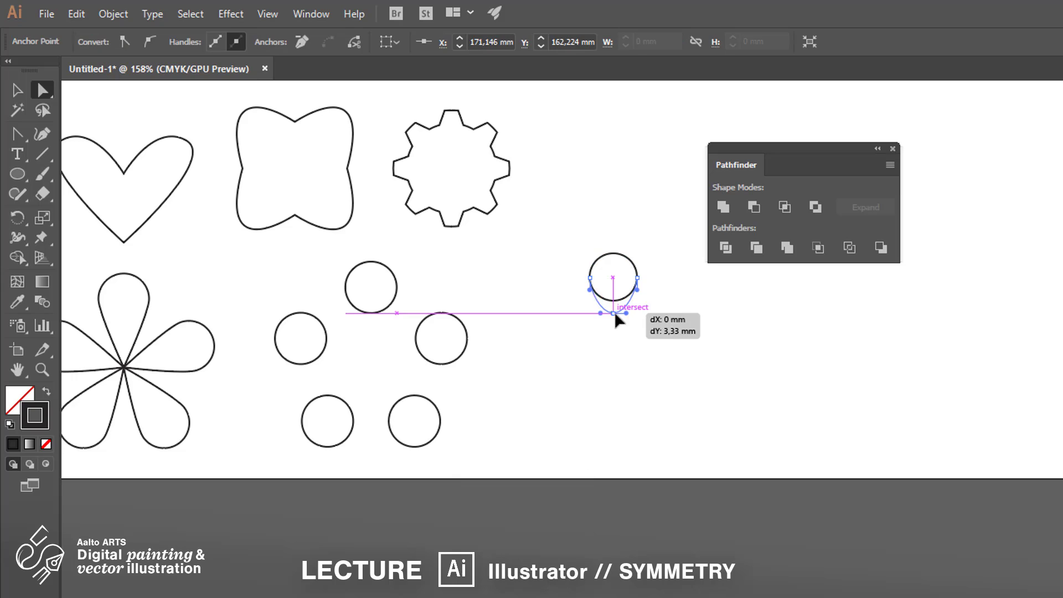
left_click(17, 134)
left_click(612, 313)
left_click(16, 90)
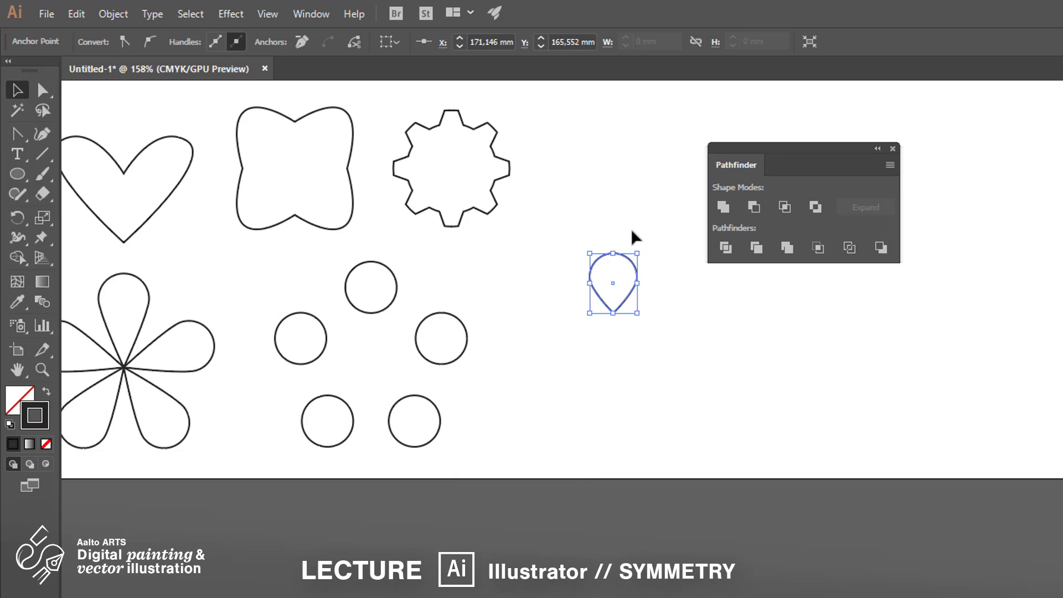
left_click_drag(635, 268, 570, 513)
left_click(702, 273)
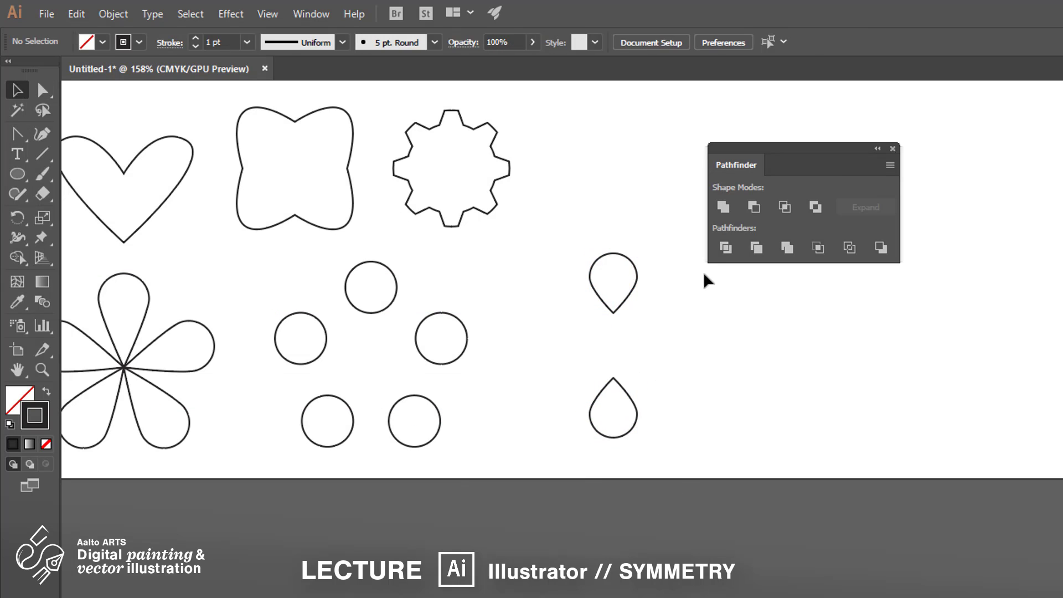
Create a 36° rotated copy of the two facing teardrops
left_click_drag(670, 218, 586, 477)
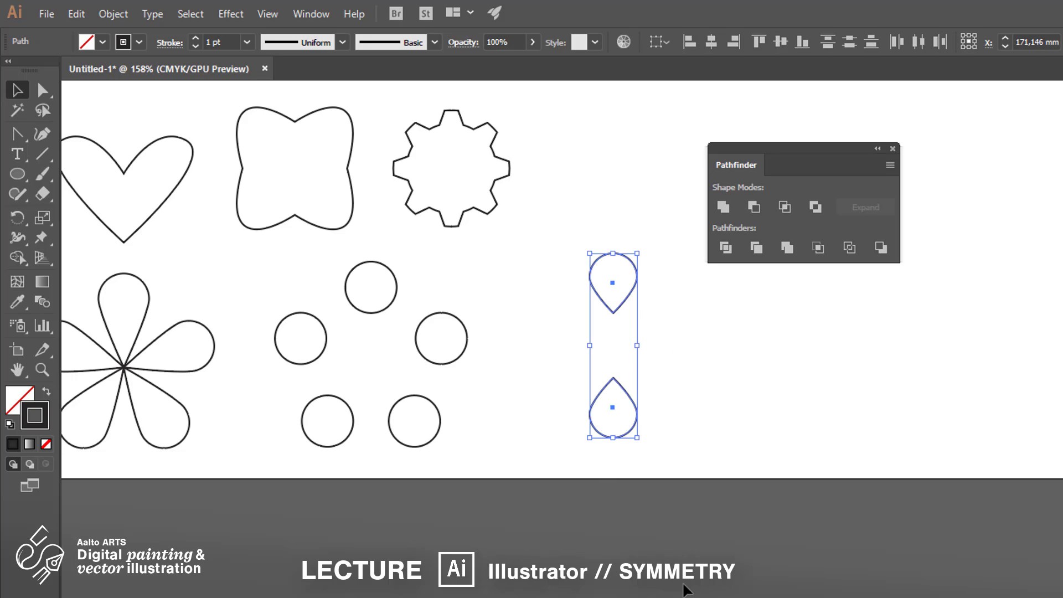
right_click(616, 303)
mouse_move(742, 529)
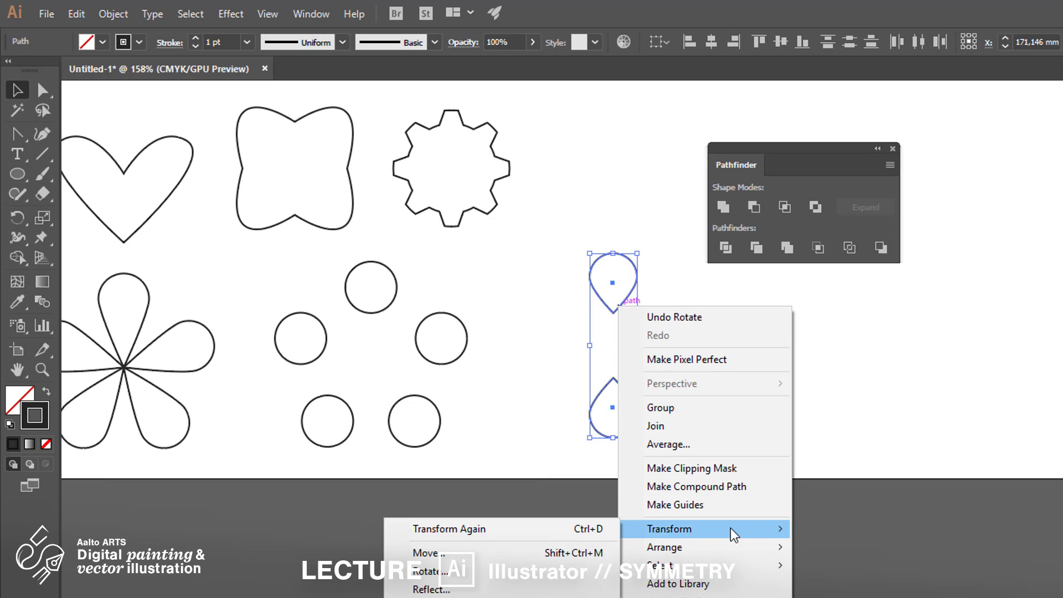
left_click(571, 570)
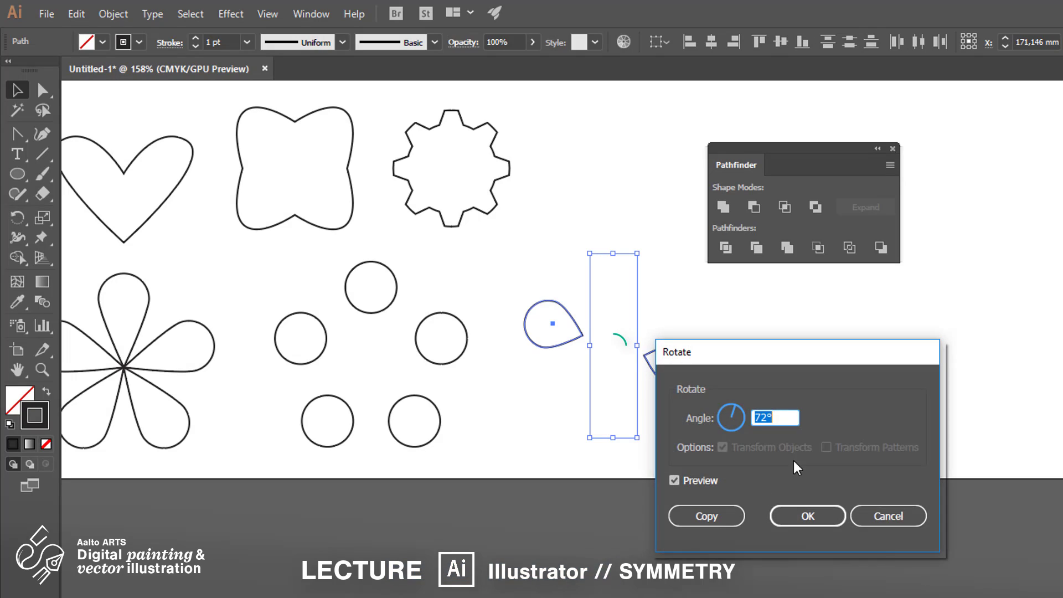
type("36")
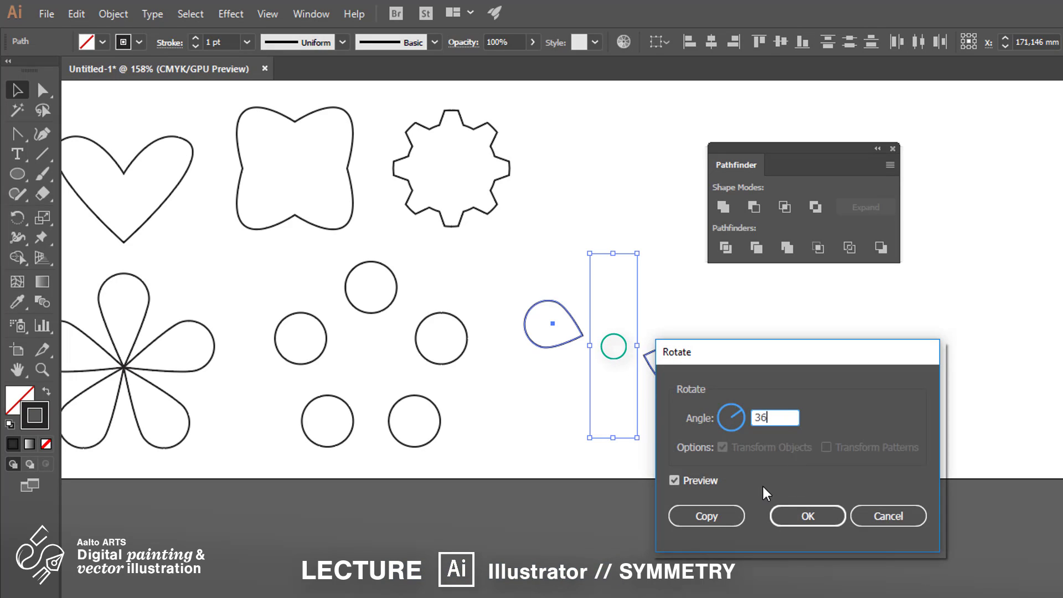
key("Tab")
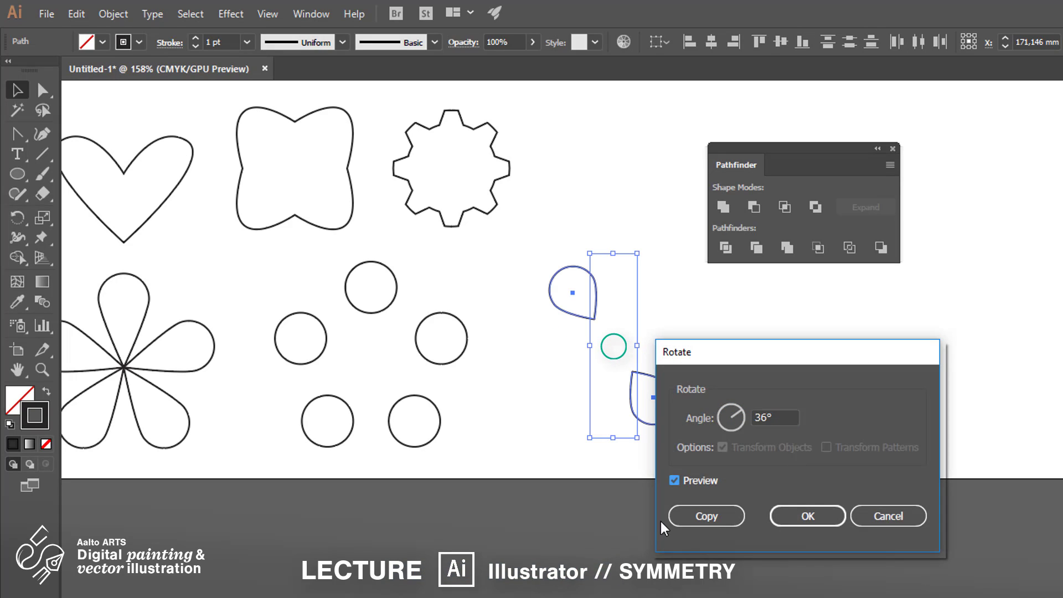
left_click(723, 523)
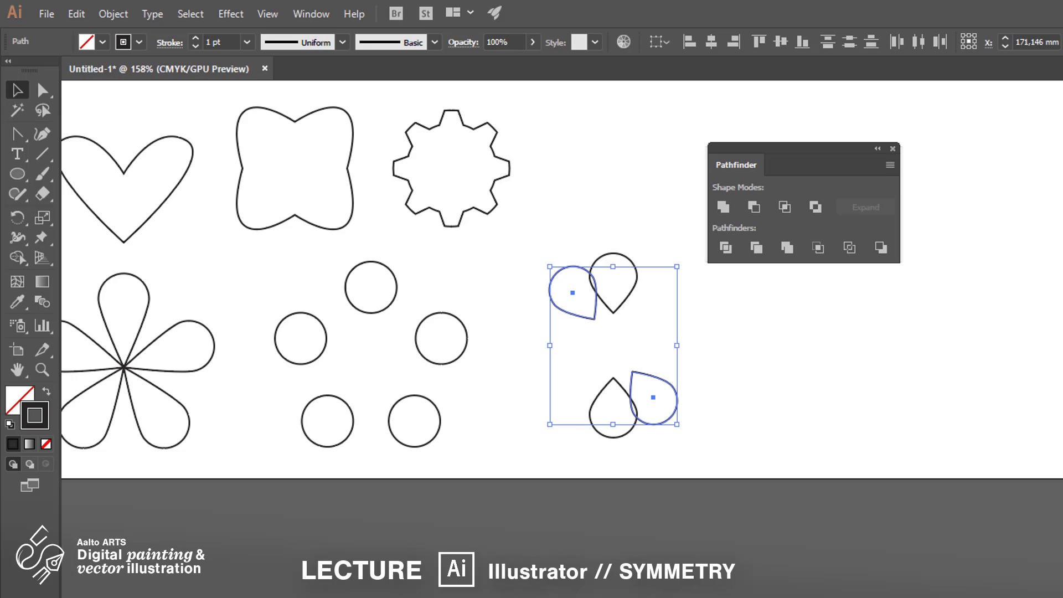
Repeat the 36° rotated copy of the teardrop pair three times to close the ring
key("ctrl+d")
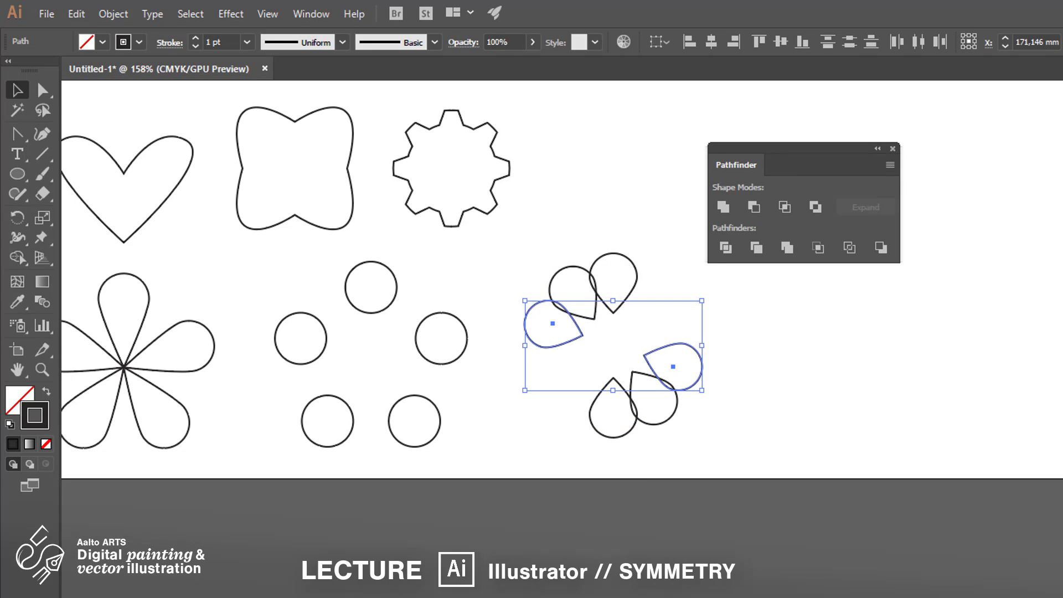
key("ctrl+d")
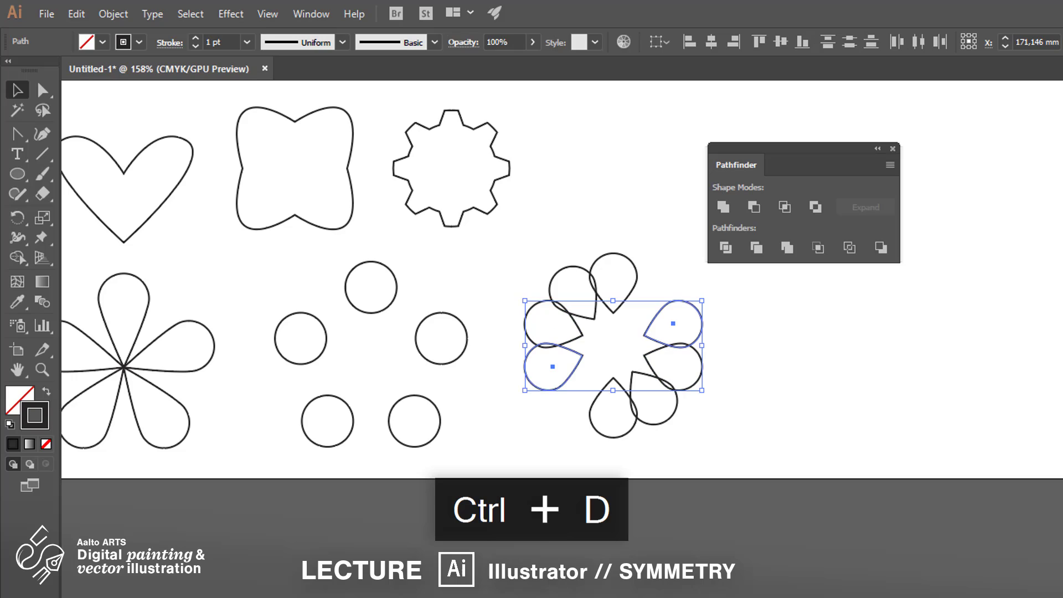
key("ctrl+d")
key("ctrl+shift+a")
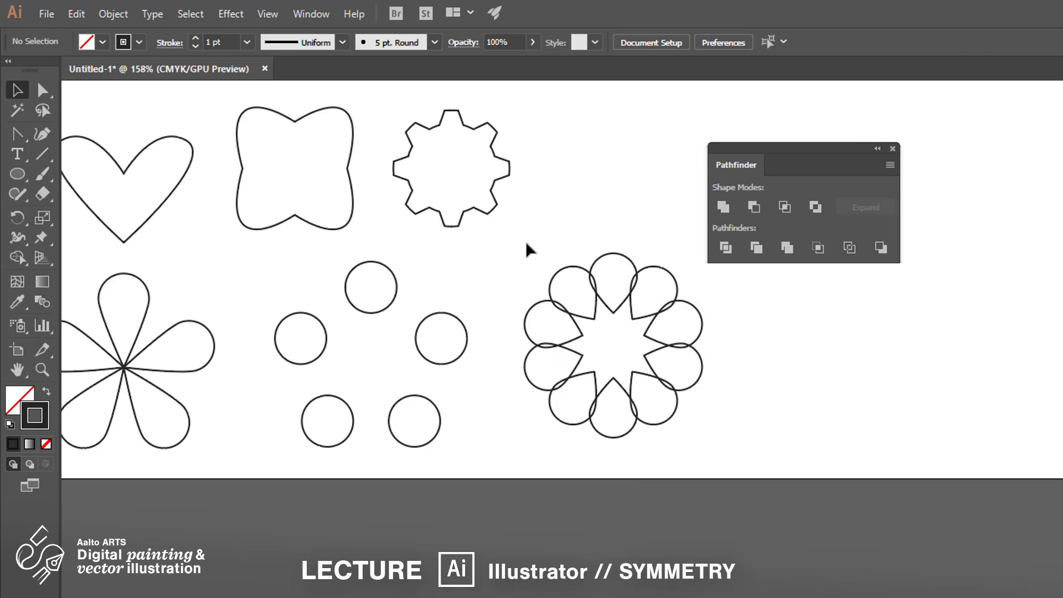
Create an 18° rotated copy of the entire teardrop ring to form a denser rosette
left_click_drag(523, 239, 709, 444)
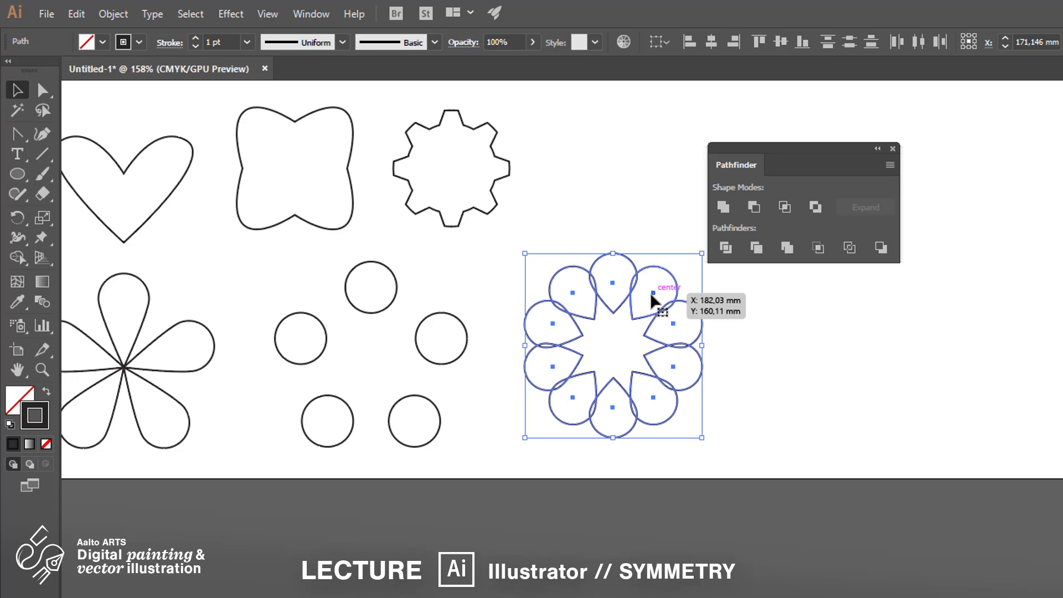
right_click(631, 281)
mouse_move(713, 491)
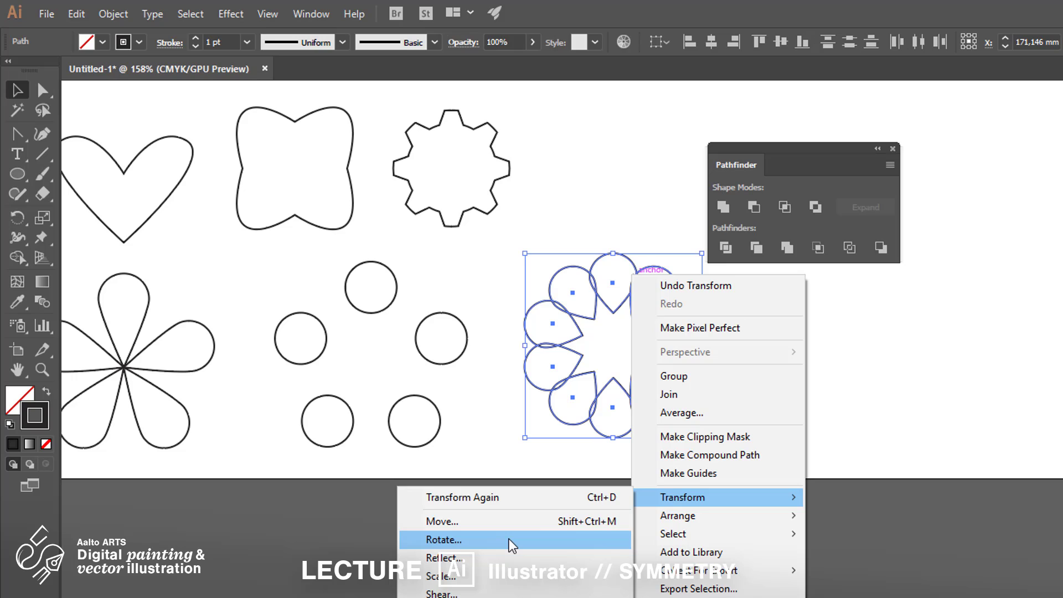
left_click(509, 539)
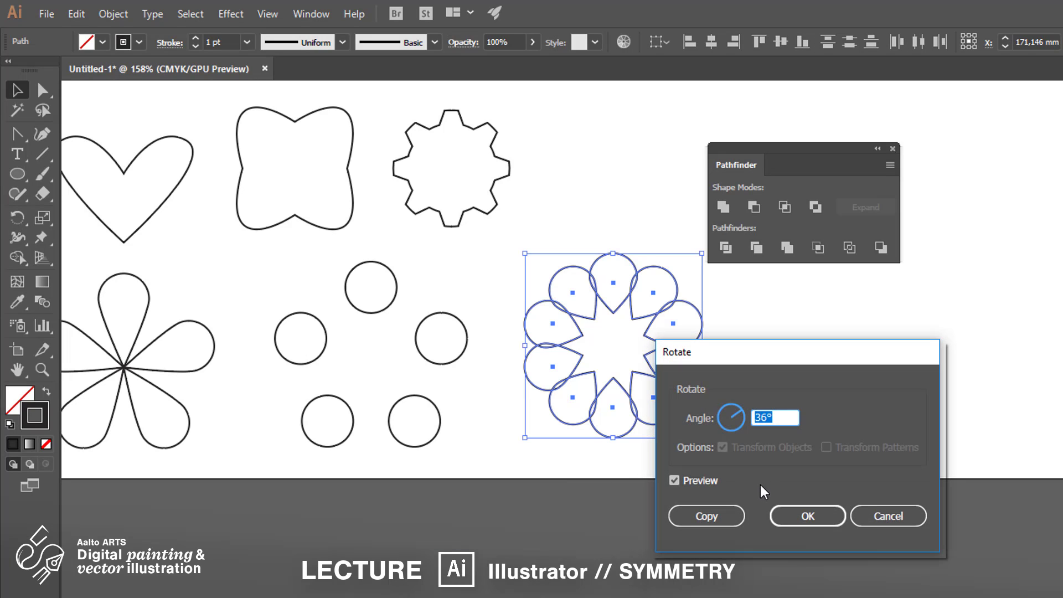
type("18")
left_click(700, 511)
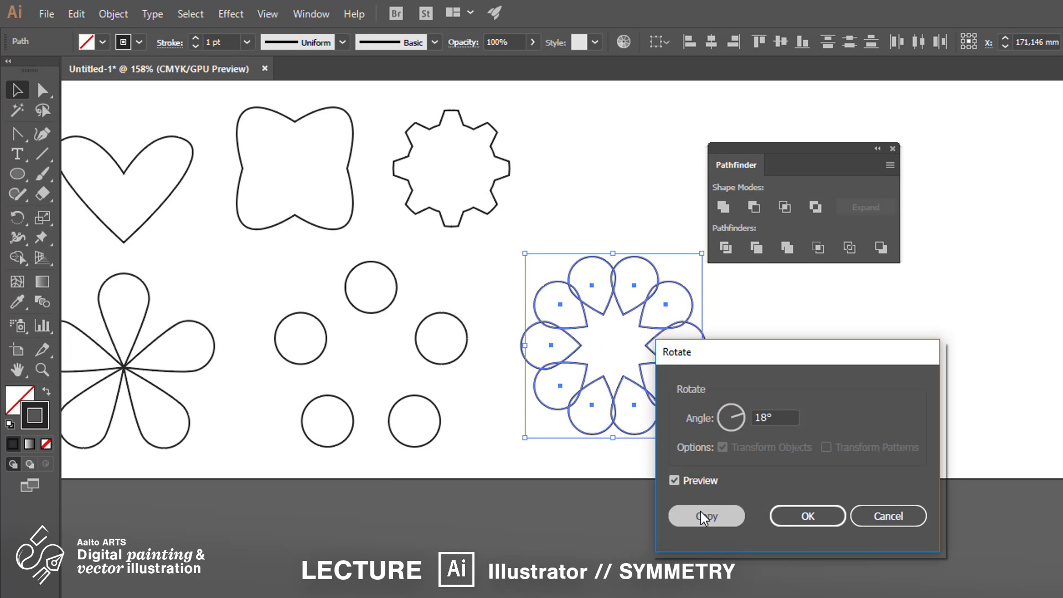
left_click(735, 454)
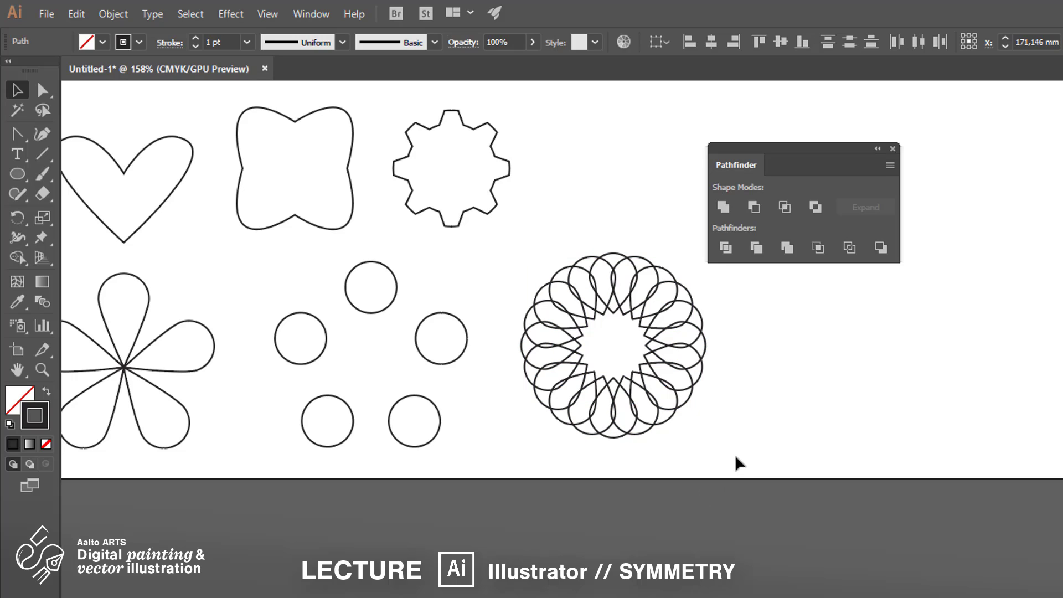
Try to create a 36° rotated copy of the five-circle arrangement
left_click_drag(296, 261, 457, 474)
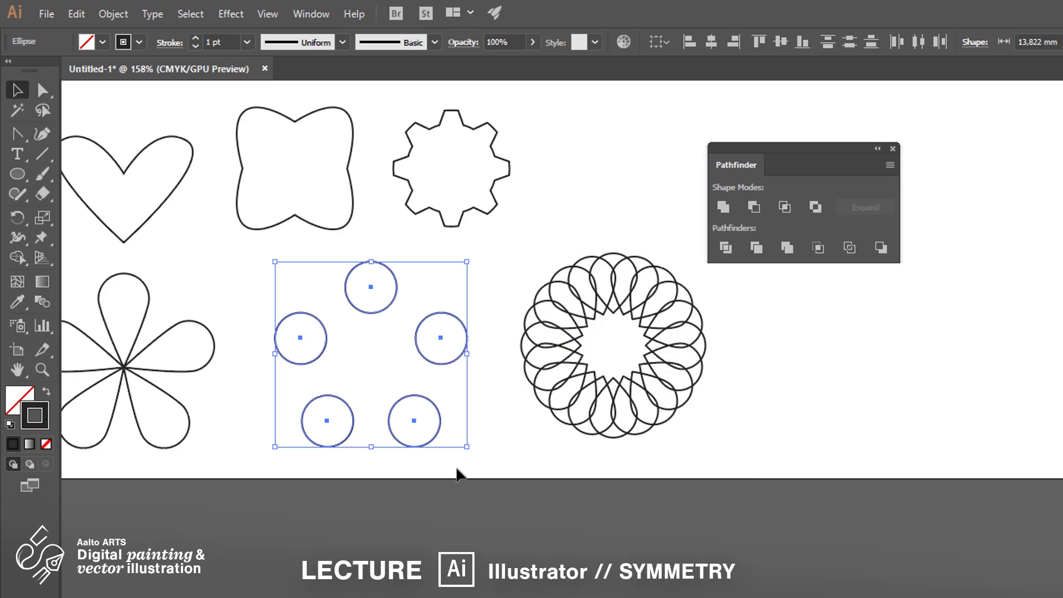
right_click(440, 429)
mouse_move(515, 575)
left_click(388, 597)
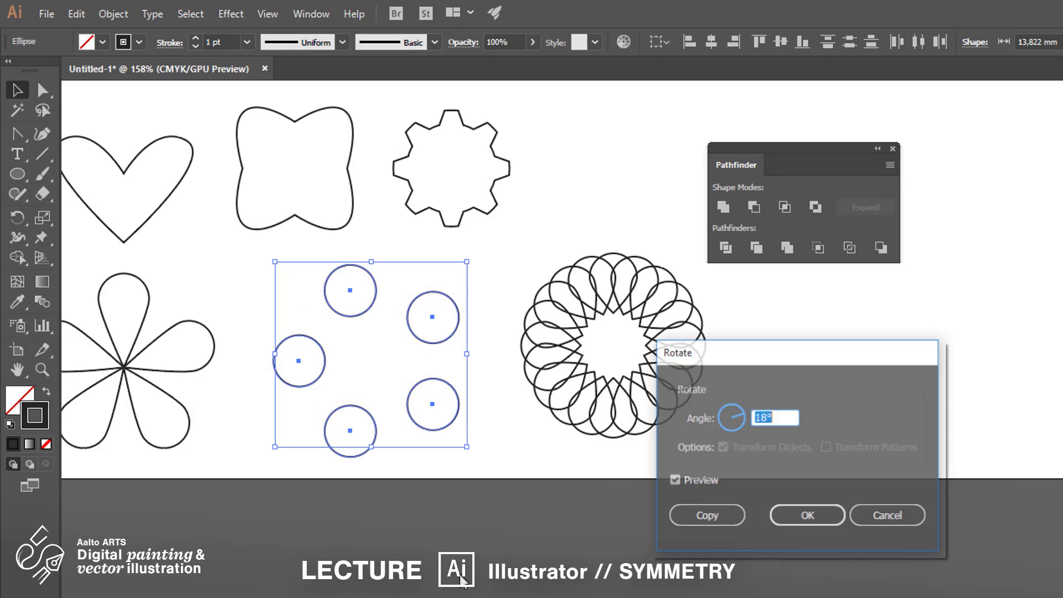
left_click_drag(787, 418, 704, 413)
type("36")
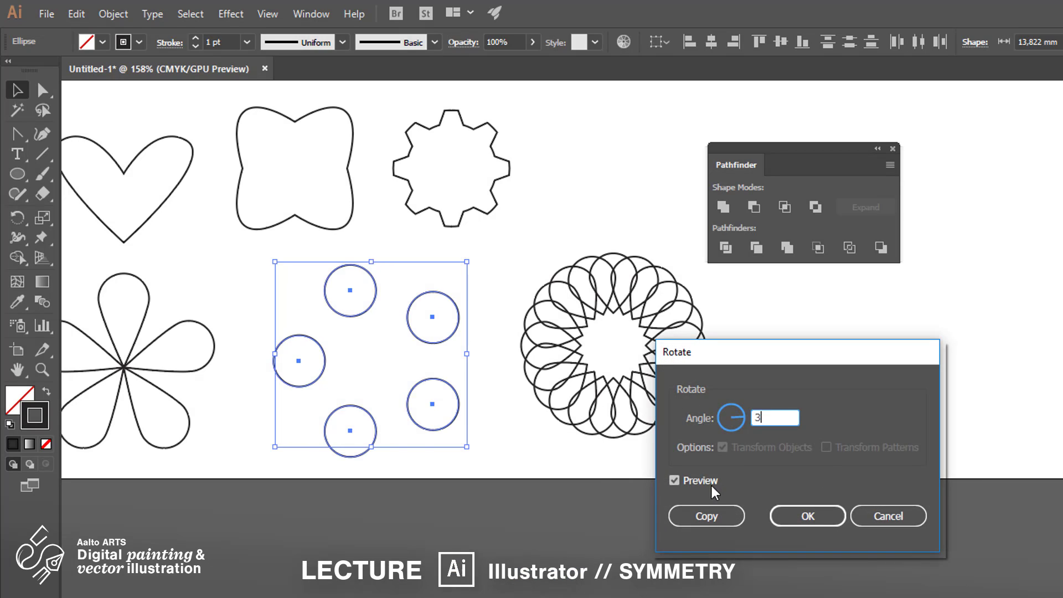
left_click(706, 514)
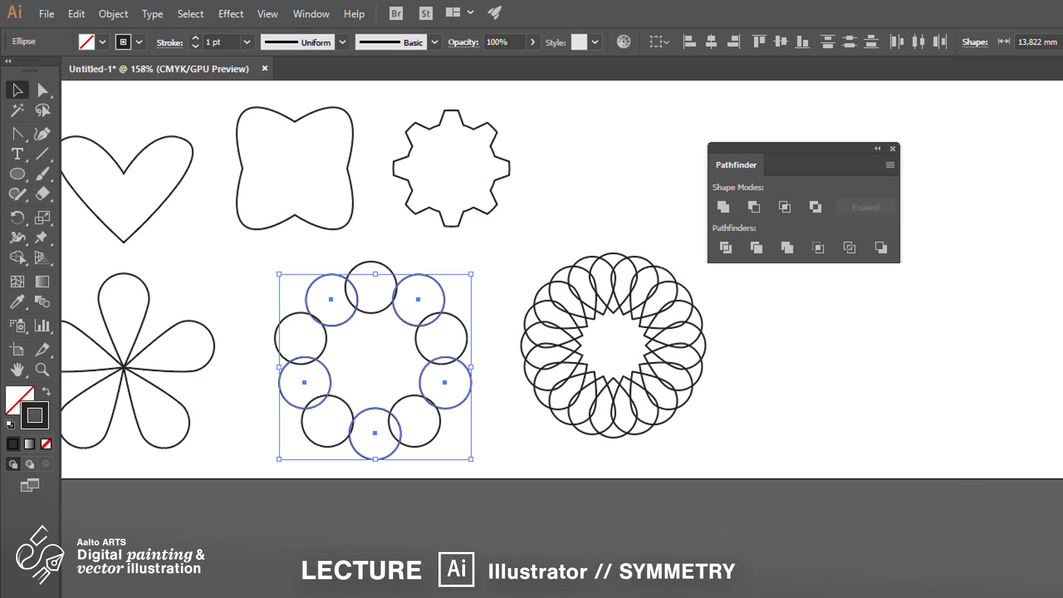
key("ctrl+z")
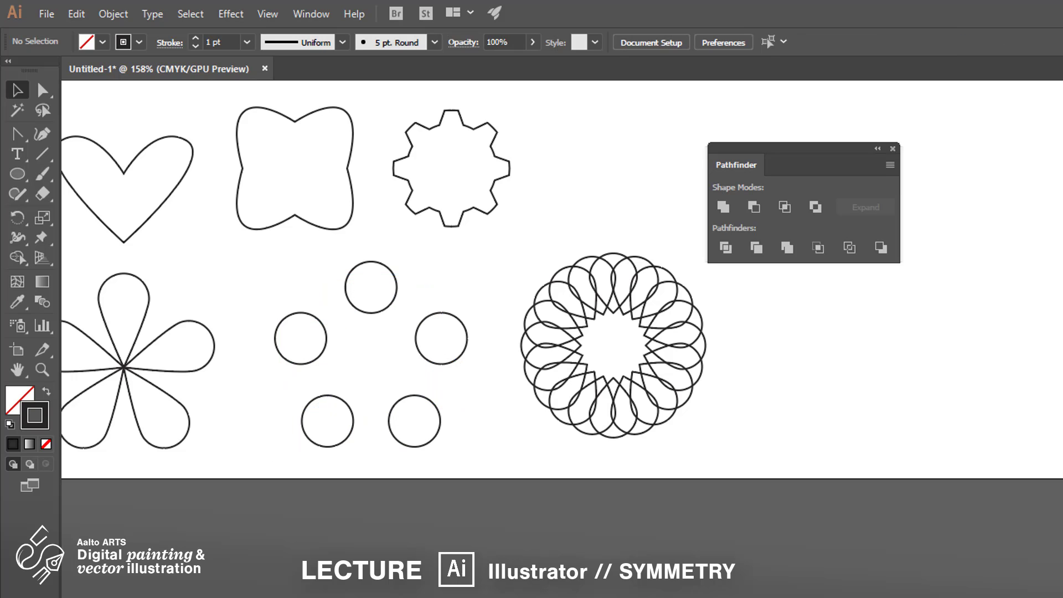
Create an upside-down copy of the five-petal flower and align it on the original's center to make ten petals
scroll(268, 384, "left", 5)
left_click(287, 372)
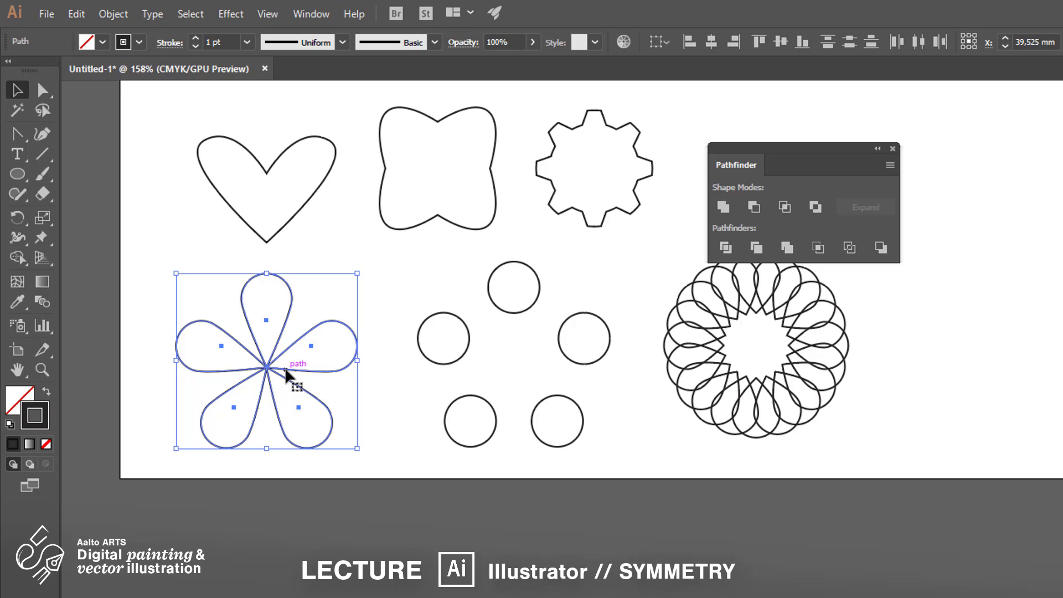
right_click(283, 392)
mouse_move(285, 368)
left_mouse_down()
mouse_move(283, 392)
mouse_move(267, 365)
left_mouse_up()
left_click(487, 597)
key("Return")
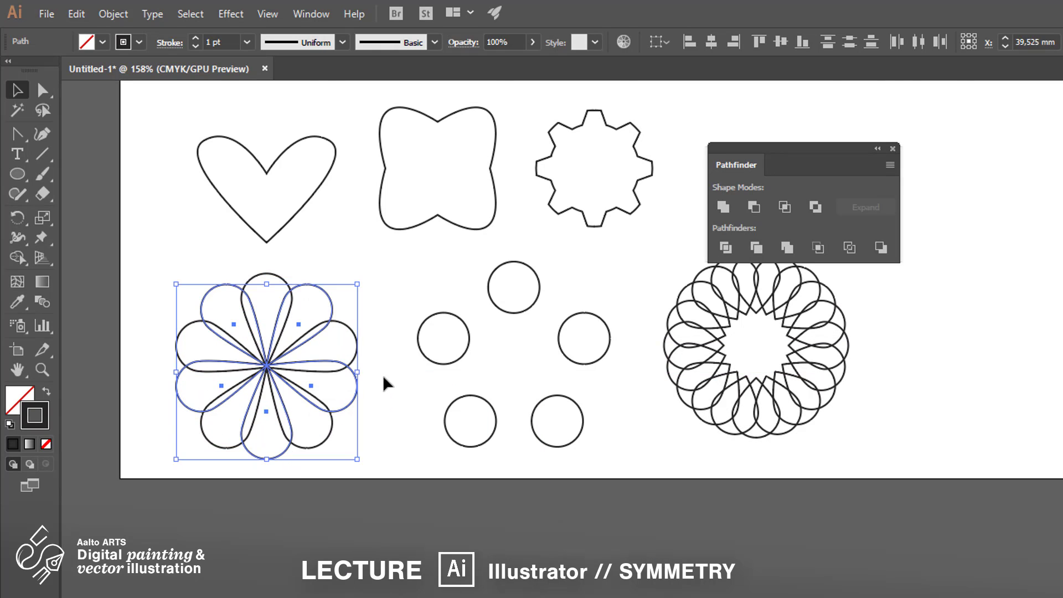
scroll(255, 364, "up", 3)
scroll(233, 369, "up", 3)
left_click_drag(381, 366, 382, 383)
scroll(382, 381, "down", 4)
left_click(588, 392)
scroll(598, 387, "down", 1)
Draw a large circle with a smaller circle below it in the empty area beyond the teardrop rosette
left_click_drag(609, 377, 398, 499)
left_click_drag(739, 155, 832, 183)
left_click_drag(569, 450, 593, 426)
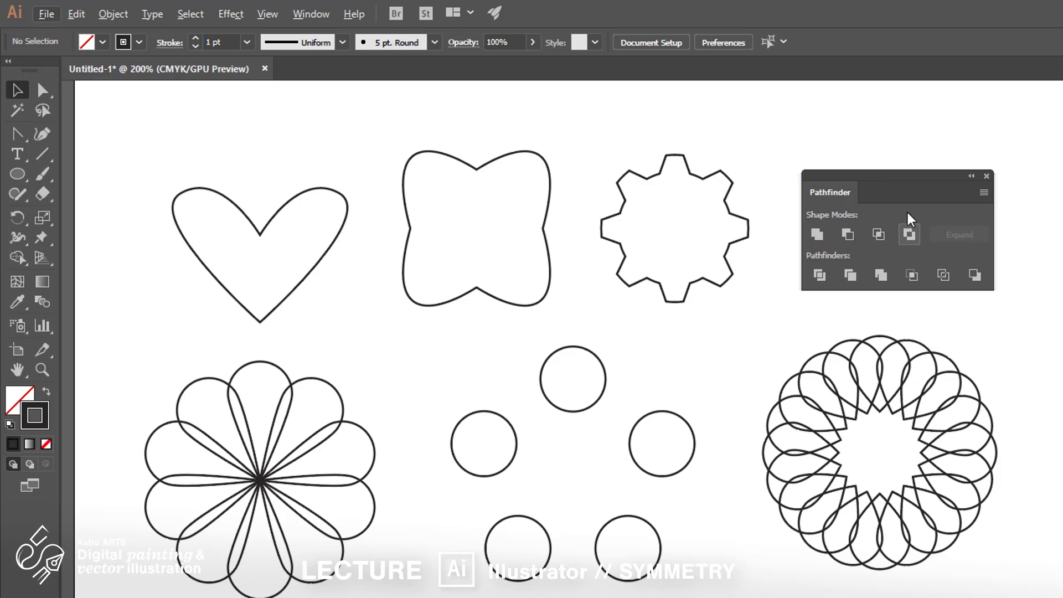
left_click_drag(906, 177, 1062, 417)
scroll(917, 230, "down", 1)
mouse_move(917, 229)
left_mouse_down()
mouse_move(823, 263)
mouse_move(504, 200)
mouse_move(441, 220)
left_mouse_up()
left_click_drag(1041, 419, 728, 263)
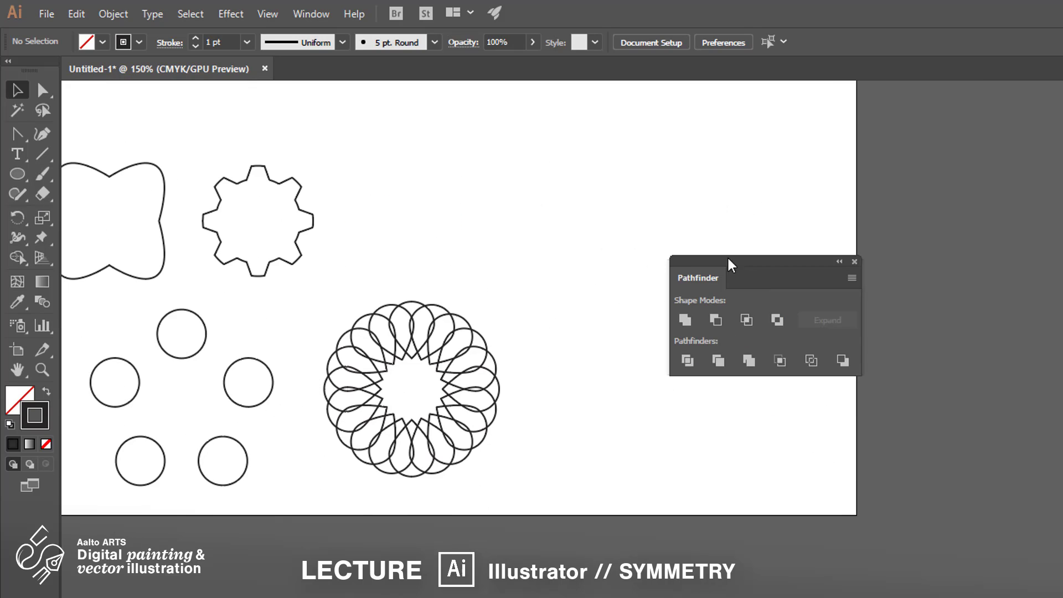
scroll(863, 132, "up", 1)
left_click(17, 173)
mouse_move(442, 151)
left_mouse_down()
mouse_move(496, 204)
mouse_move(477, 268)
left_mouse_up()
left_click(17, 90)
mouse_move(496, 269)
left_mouse_down()
mouse_move(484, 257)
mouse_move(474, 304)
left_mouse_up()
left_click(17, 174)
key("Delete")
key("Delete")
Draw a small square, turn it into a diamond and place it below the two circles
mouse_move(18, 174)
left_mouse_down()
mouse_move(60, 193)
mouse_move(69, 174)
left_mouse_up()
mouse_move(468, 297)
left_mouse_down()
mouse_move(479, 314)
mouse_move(491, 300)
mouse_move(468, 310)
left_mouse_up()
key("v")
left_click(515, 277)
left_click(463, 230)
left_click(512, 266)
left_click(490, 299)
Place a vertically mirrored copy of the two circles and diamond below the originals to form a symmetrical column
scroll(487, 295, "down", 2)
left_click_drag(508, 209, 462, 307)
scroll(477, 265, "up", 1)
left_click_drag(489, 275, 560, 343)
left_click_drag(574, 266, 515, 442)
left_click_drag(546, 281, 476, 379)
Copy the column of circles and diamonds farther from the rosette and delete the original column
left_click_drag(435, 202, 480, 457)
left_click_drag(478, 446, 583, 447, "alt")
left_click_drag(437, 206, 492, 461)
key("Delete")
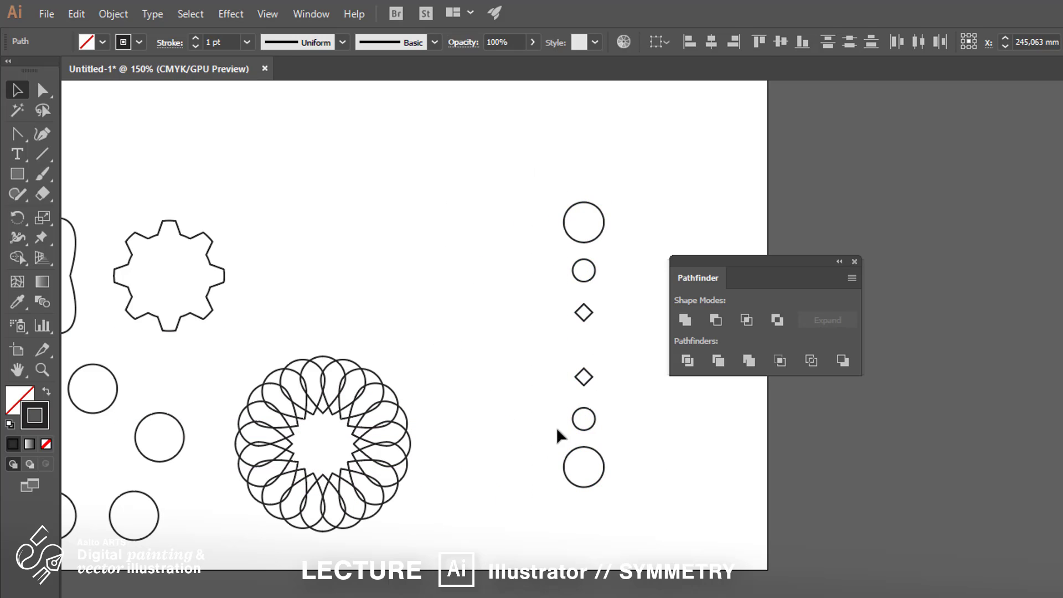
Create a 15° rotated copy of the whole column of circles and diamonds
left_click_drag(549, 206, 615, 465)
left_click_drag(684, 475, 565, 450)
right_click(475, 251)
mouse_move(603, 473)
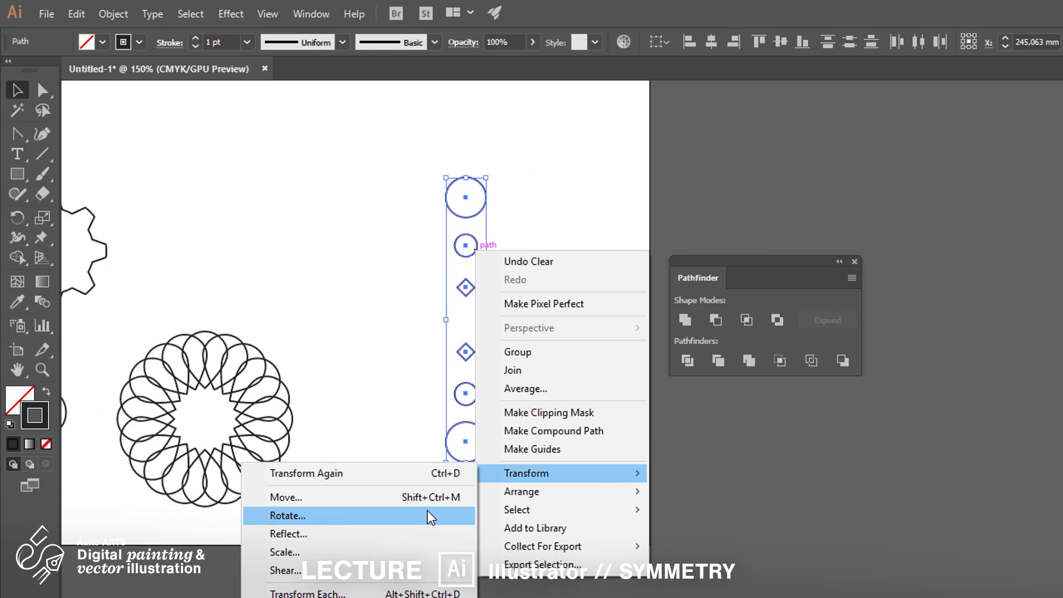
left_click(446, 523)
type("15")
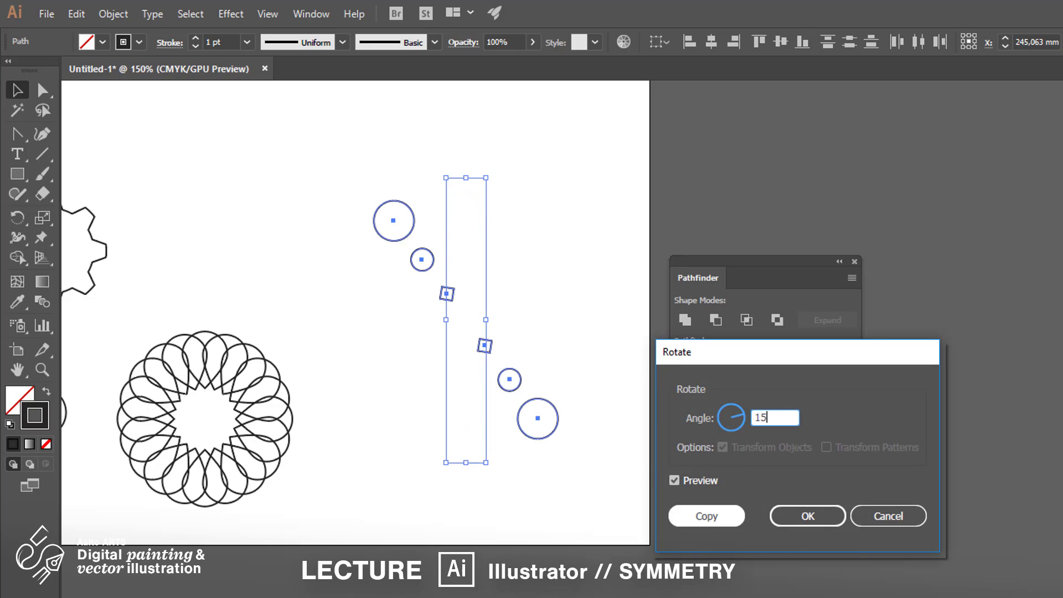
key("Tab")
left_click(712, 514)
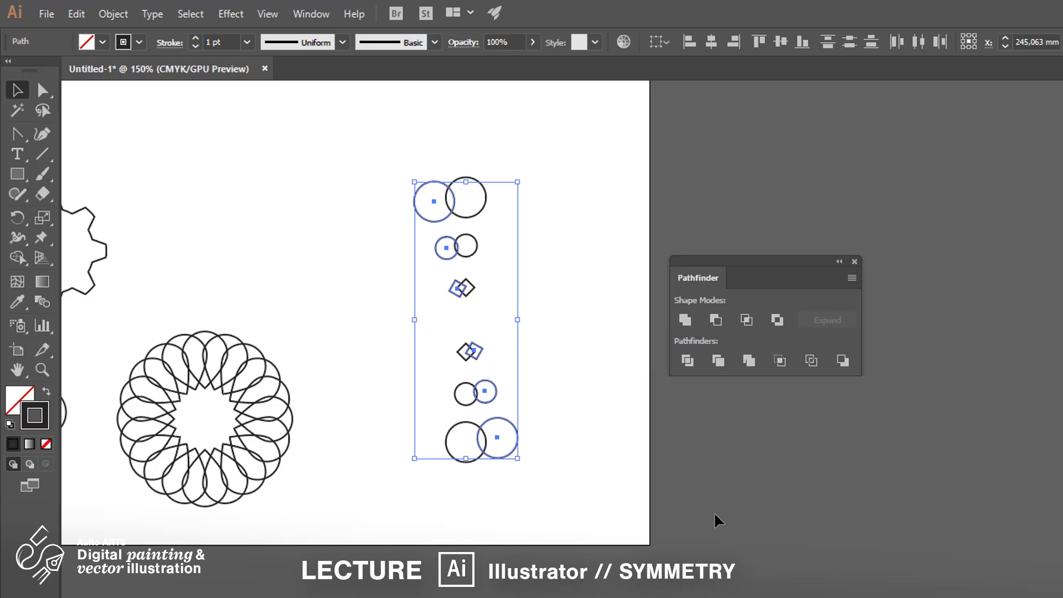
Repeat the 15° rotated copy of the column until the three concentric rings are closed
key("ctrl+d")
key("ctrl+d")
key("ctrl+d")
key("ctrl+d")
key("ctrl+d")
key("ctrl+d")
key("ctrl+d")
key("ctrl+d")
key("ctrl+d")
key("ctrl+d")
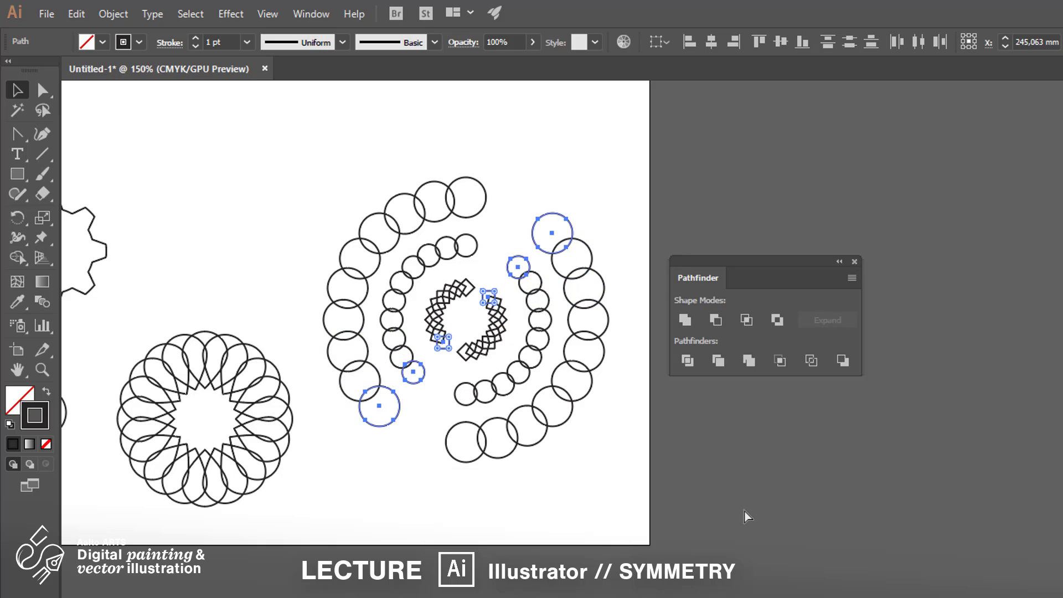
left_click(621, 184)
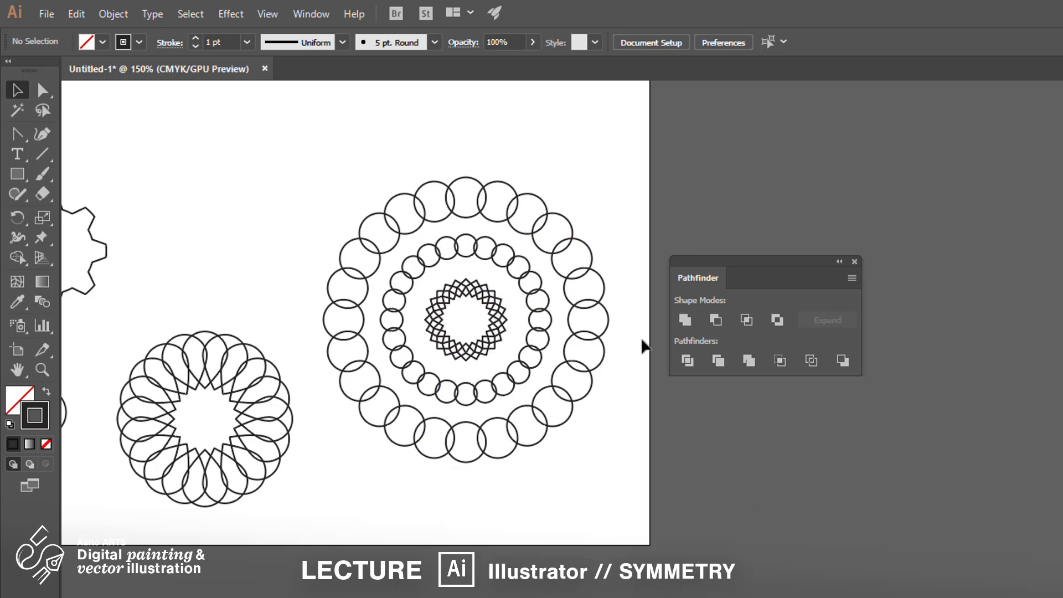
Move the teardrop rosette onto the center of the concentric rings and enlarge it to overlap the outer circles
left_click_drag(220, 450, 481, 355)
left_click_drag(555, 409, 591, 476)
scroll(463, 372, "up", 1)
left_click_drag(484, 367, 480, 367)
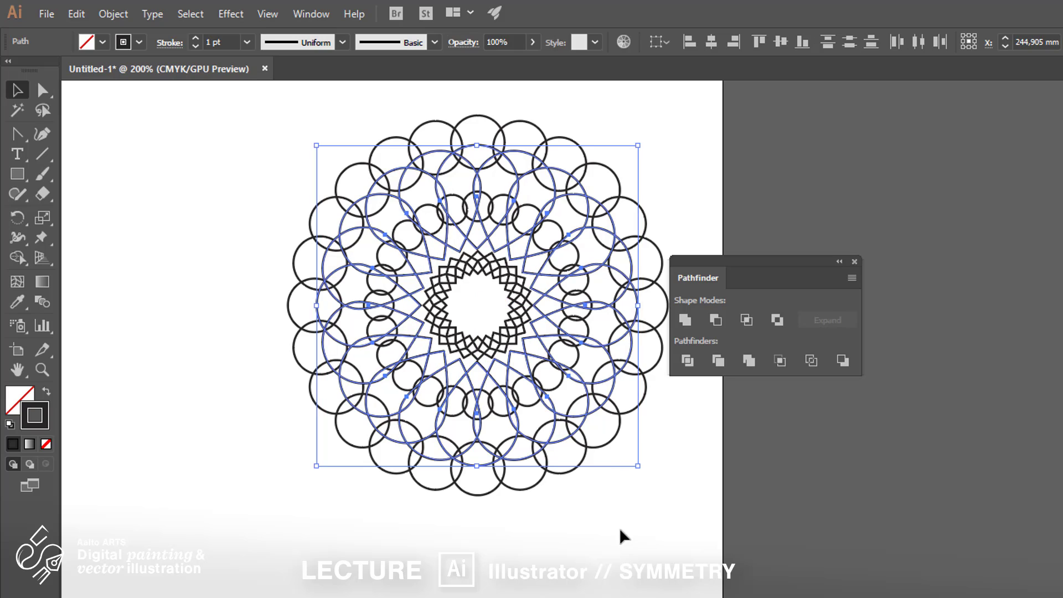
left_click(619, 526)
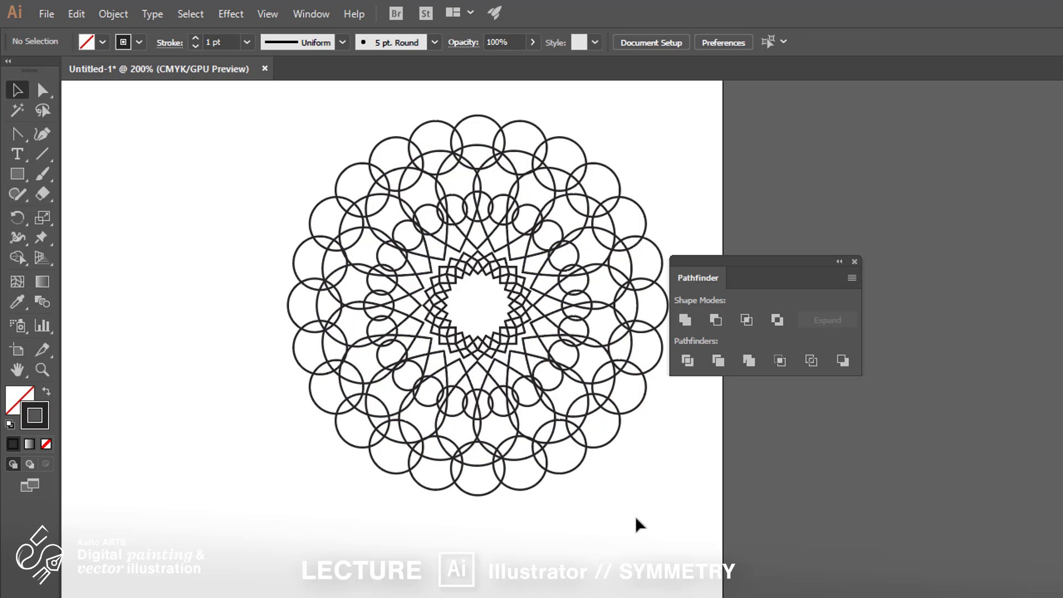
scroll(635, 518, "down", 1)
left_click_drag(668, 504, 637, 503)
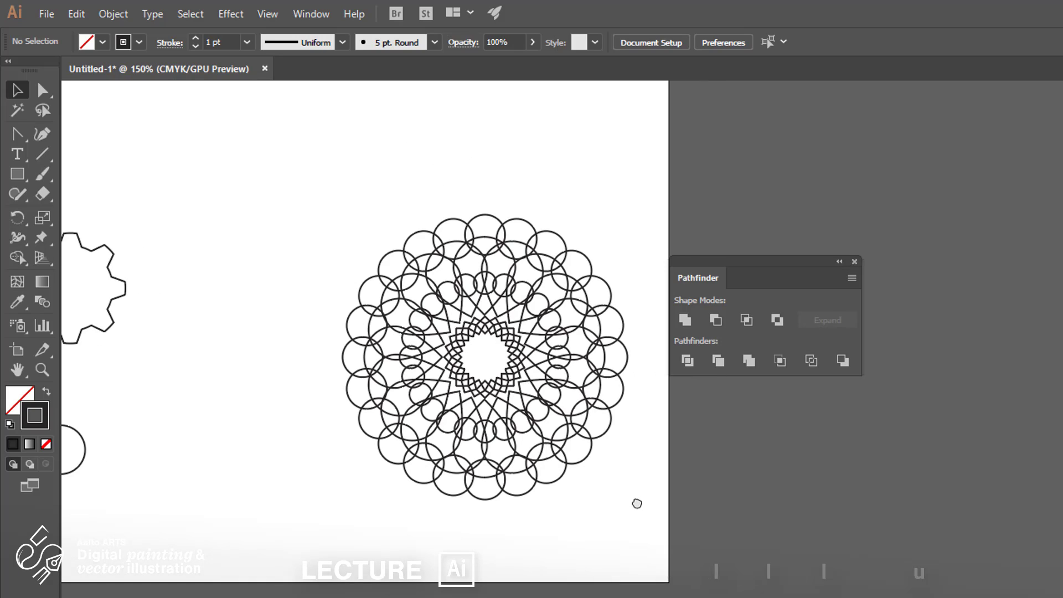